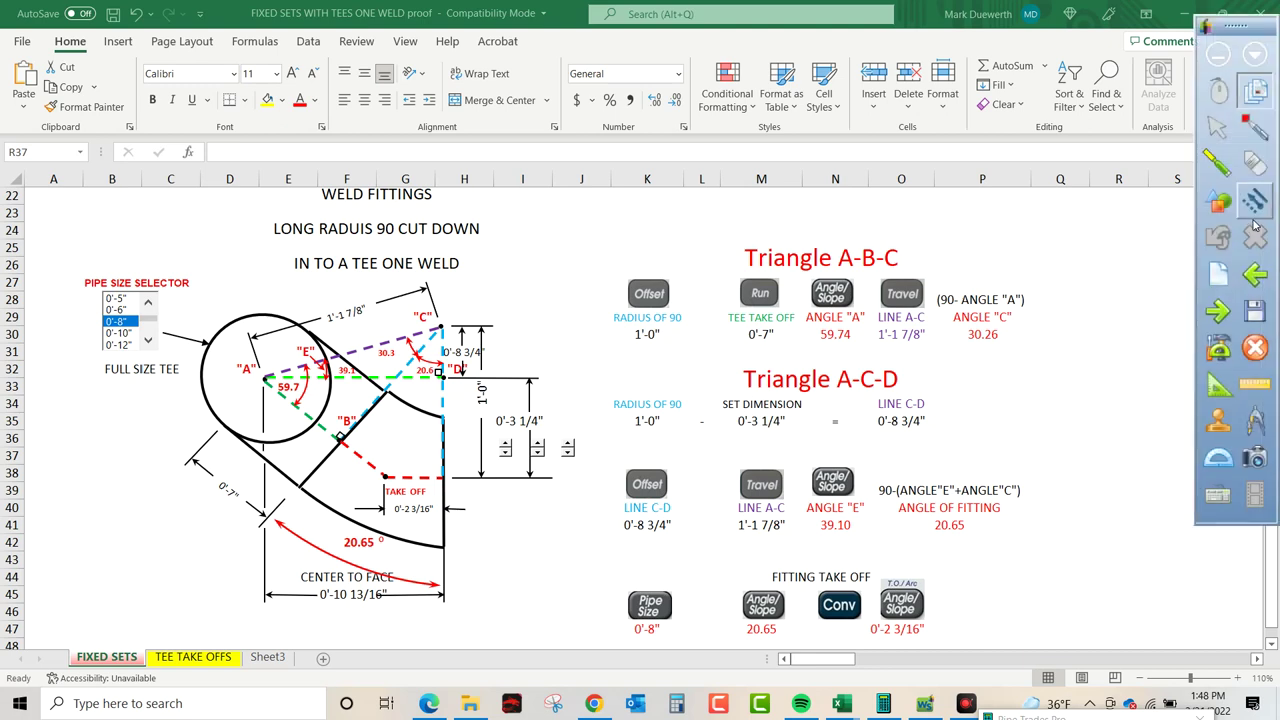
Circle the pipe size selector and the 0'-3 1/4" set dimension with the red annotation pen.
{"action": "left_click", "coordinate": [1255, 128]}
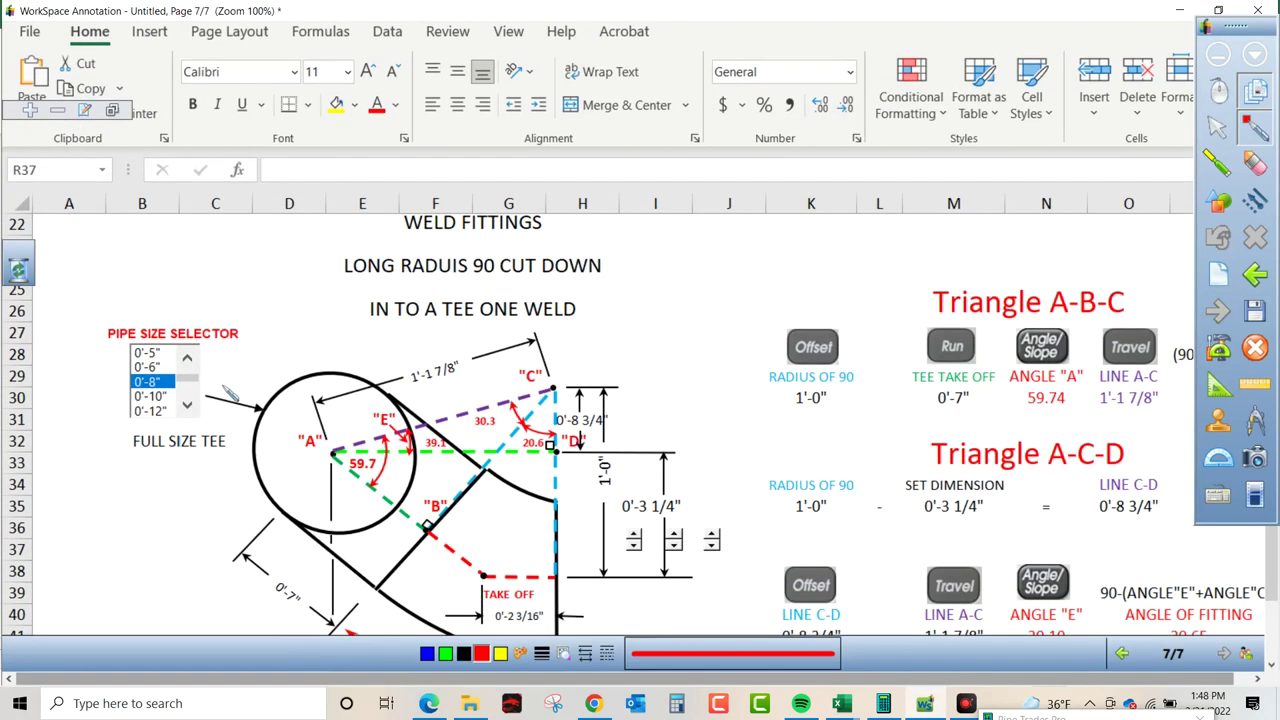
{"action": "mouse_move", "coordinate": [236, 376]}
{"action": "left_mouse_down"}
{"action": "mouse_move", "coordinate": [176, 345]}
{"action": "mouse_move", "coordinate": [114, 374]}
{"action": "mouse_move", "coordinate": [135, 425]}
{"action": "mouse_move", "coordinate": [236, 398]}
{"action": "mouse_move", "coordinate": [234, 368]}
{"action": "left_mouse_up"}
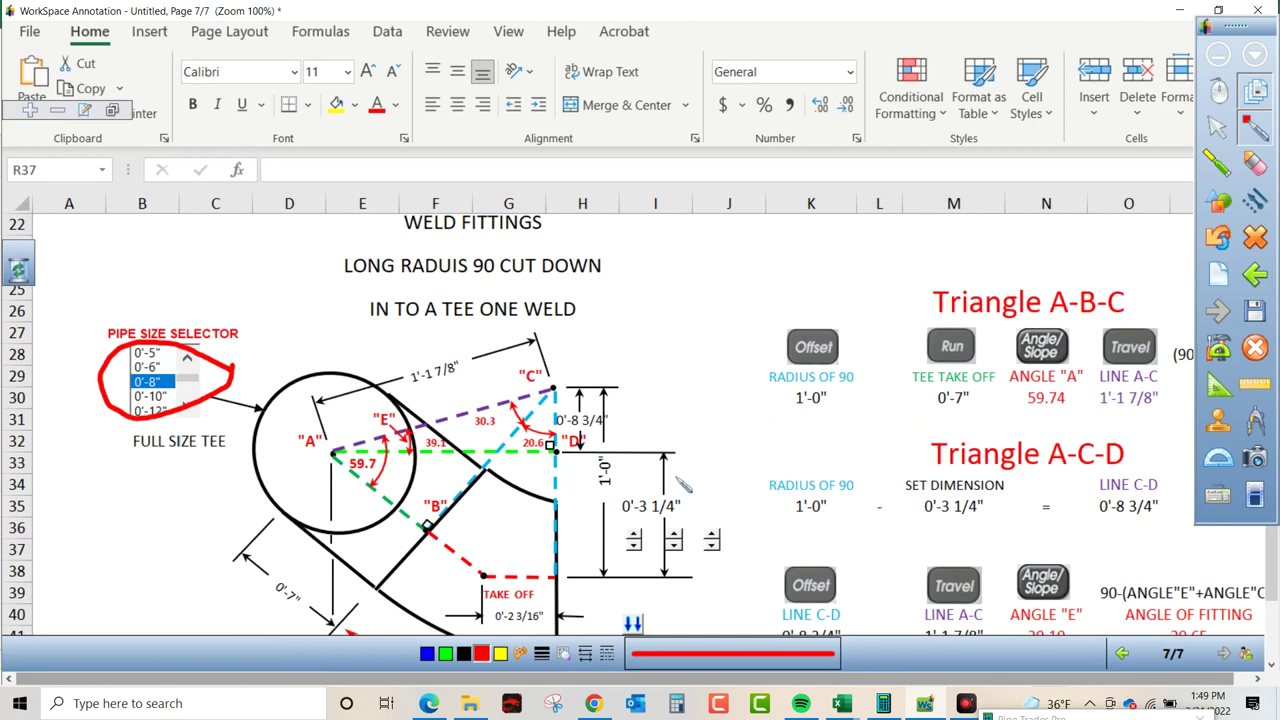
{"action": "mouse_move", "coordinate": [641, 479]}
{"action": "left_mouse_down"}
{"action": "mouse_move", "coordinate": [618, 494]}
{"action": "mouse_move", "coordinate": [628, 522]}
{"action": "mouse_move", "coordinate": [694, 512]}
{"action": "mouse_move", "coordinate": [638, 484]}
{"action": "left_mouse_up"}
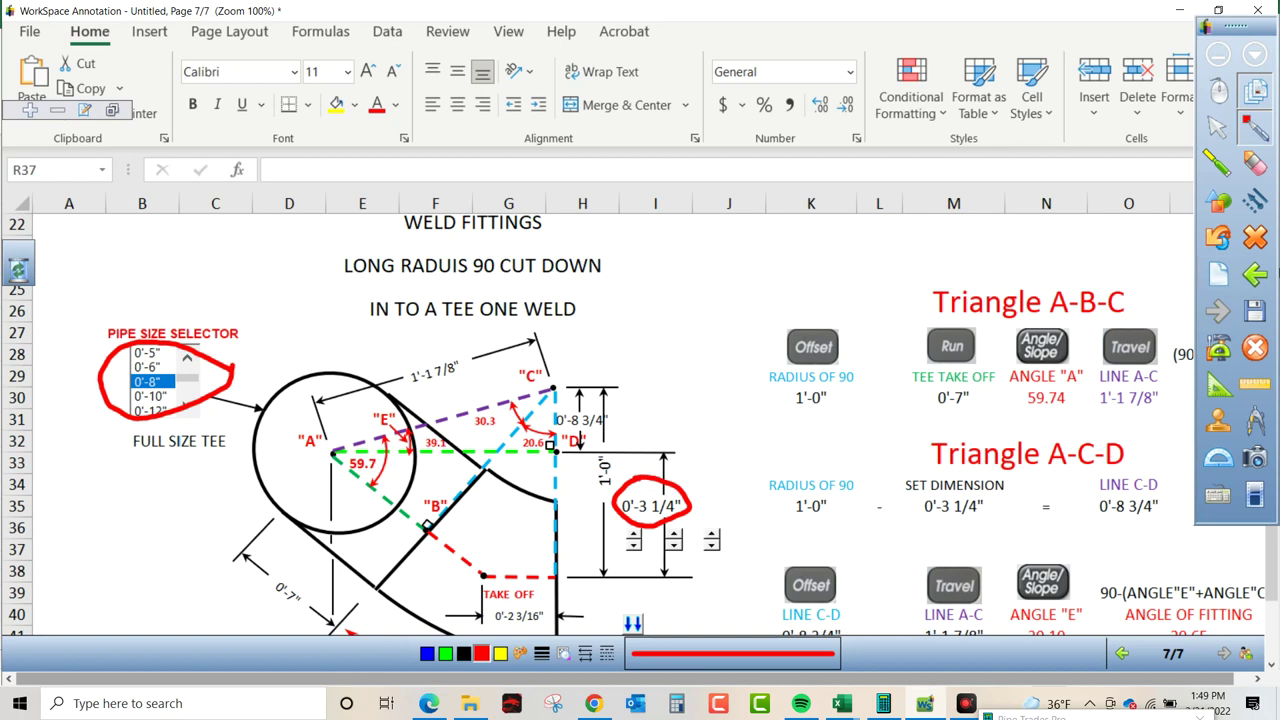
Mark line A-D, the fitting take-off and the vertical distance between them with red dashed double-headed arrows, and close the annotation page.
{"action": "left_click", "coordinate": [1255, 200]}
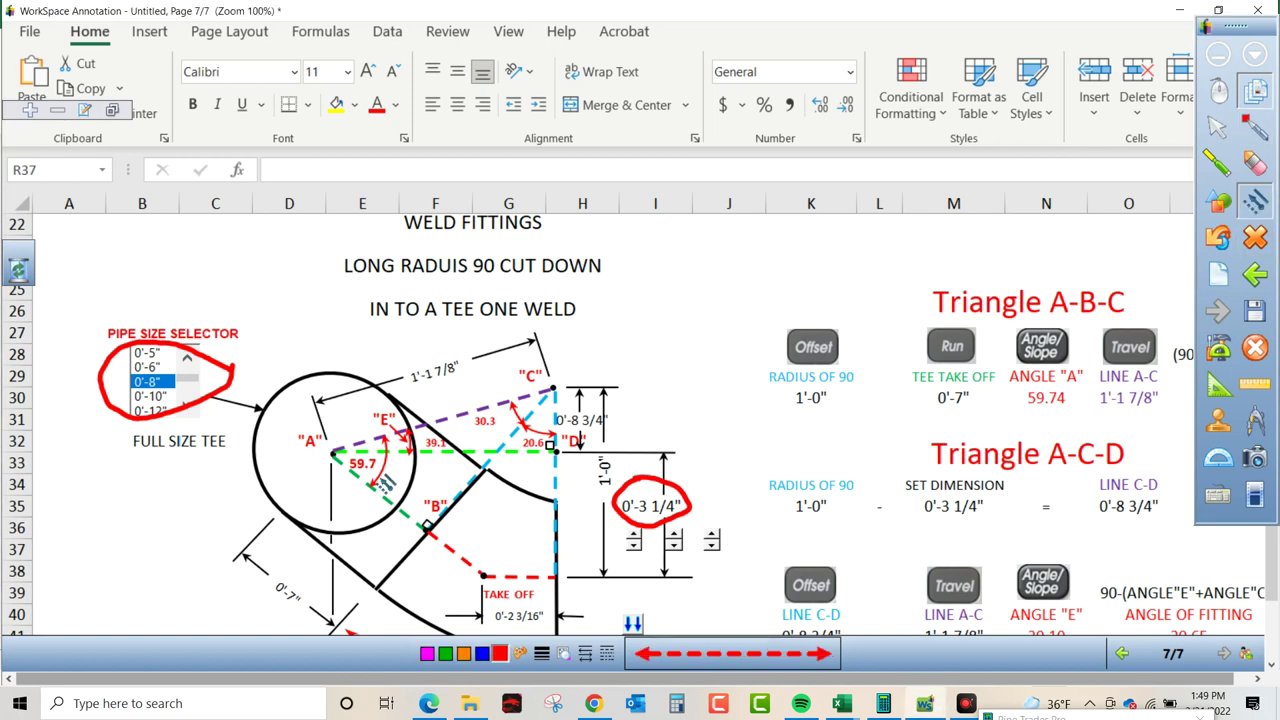
{"action": "left_click_drag", "start_coordinate": [335, 453], "coordinate": [555, 451]}
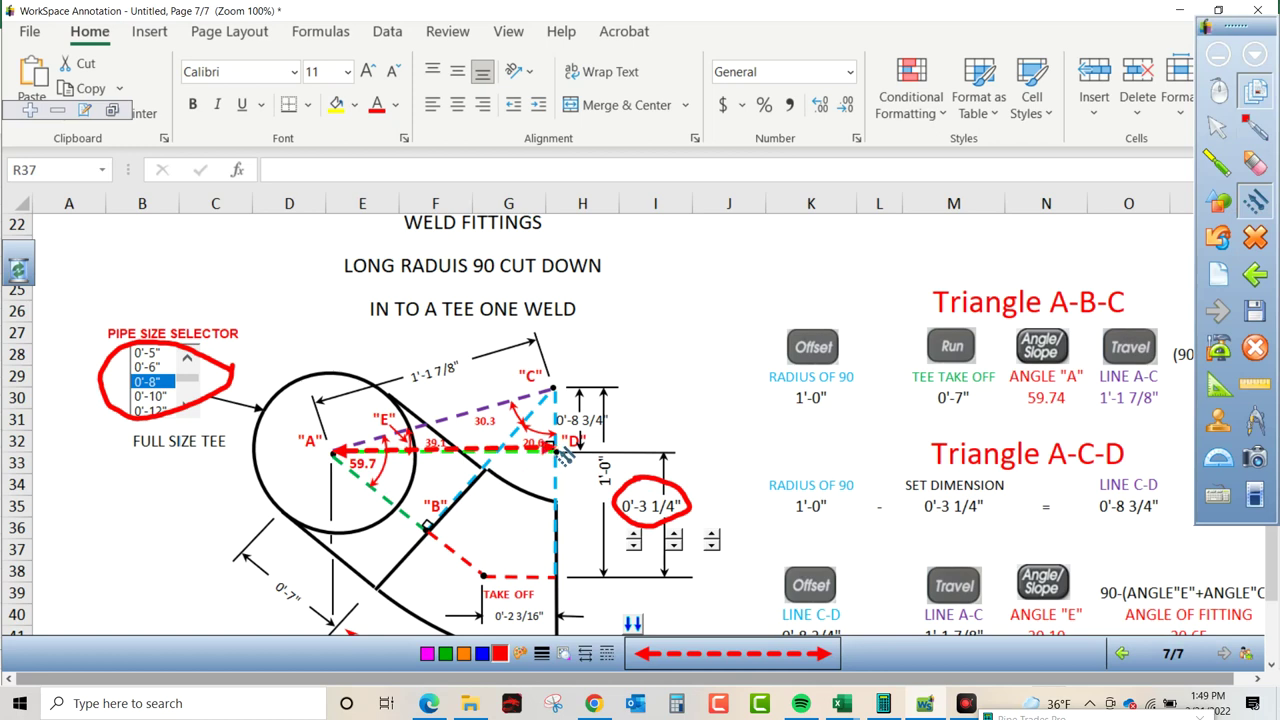
{"action": "left_click_drag", "start_coordinate": [488, 575], "coordinate": [558, 575]}
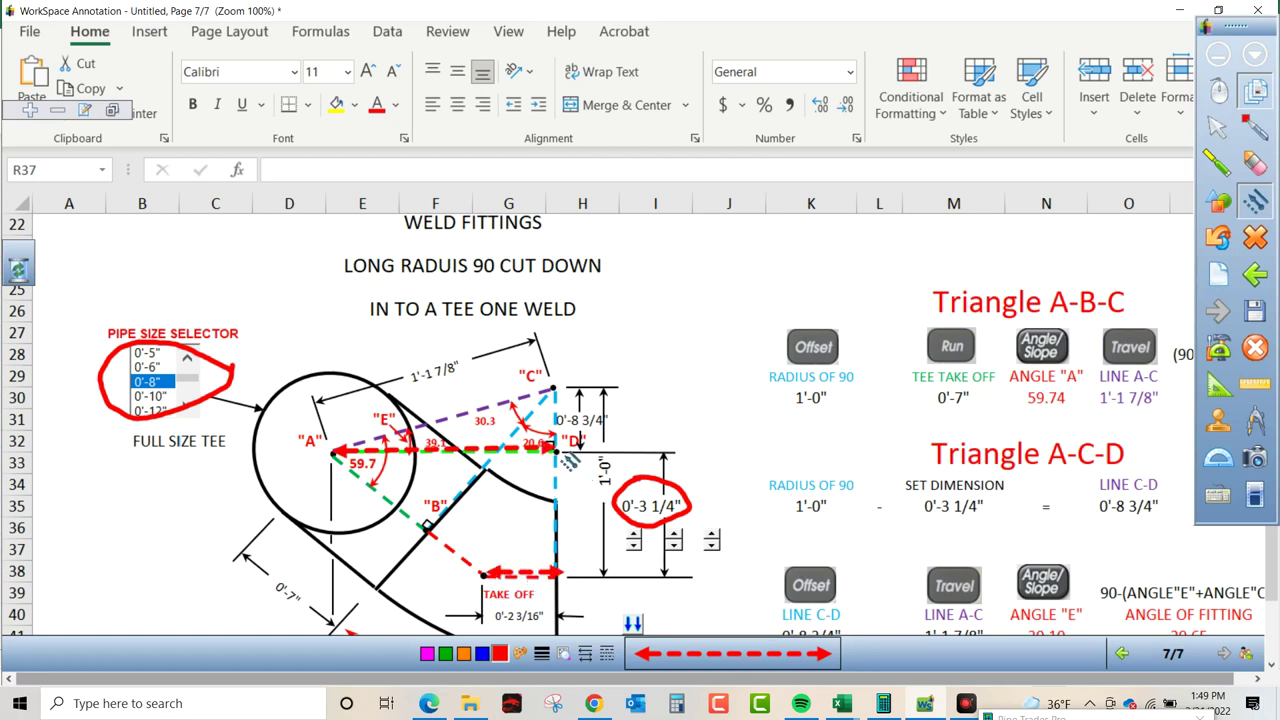
{"action": "left_click_drag", "start_coordinate": [560, 455], "coordinate": [562, 576]}
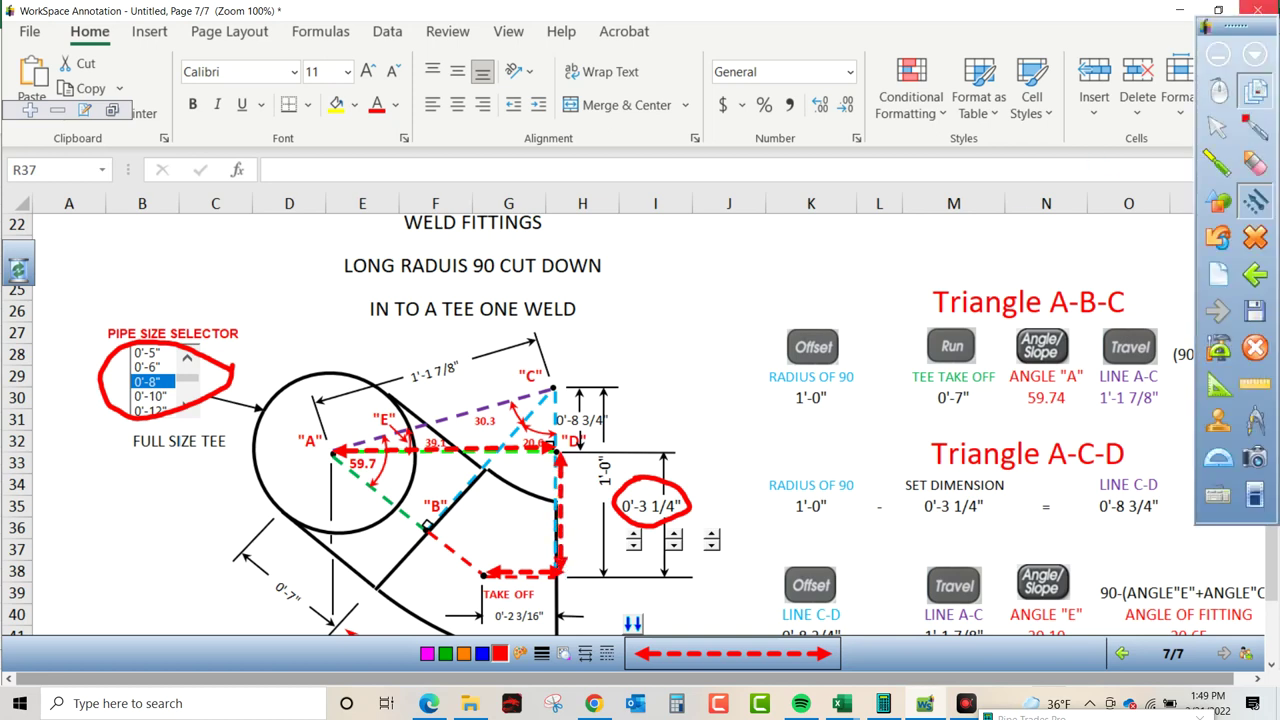
{"action": "left_click", "coordinate": [1257, 12]}
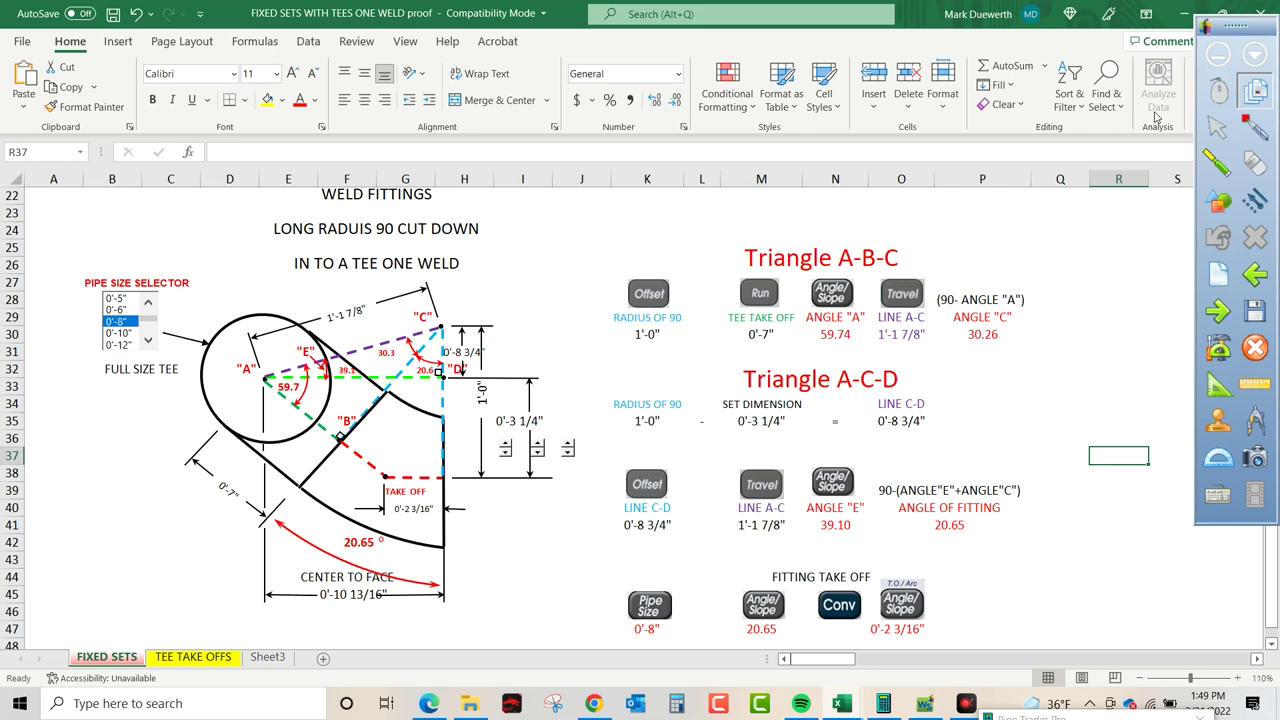
Trace triangle A-B-C on a new annotation page with red dashed double-headed arrows, and close the page.
{"action": "left_click", "coordinate": [1255, 202]}
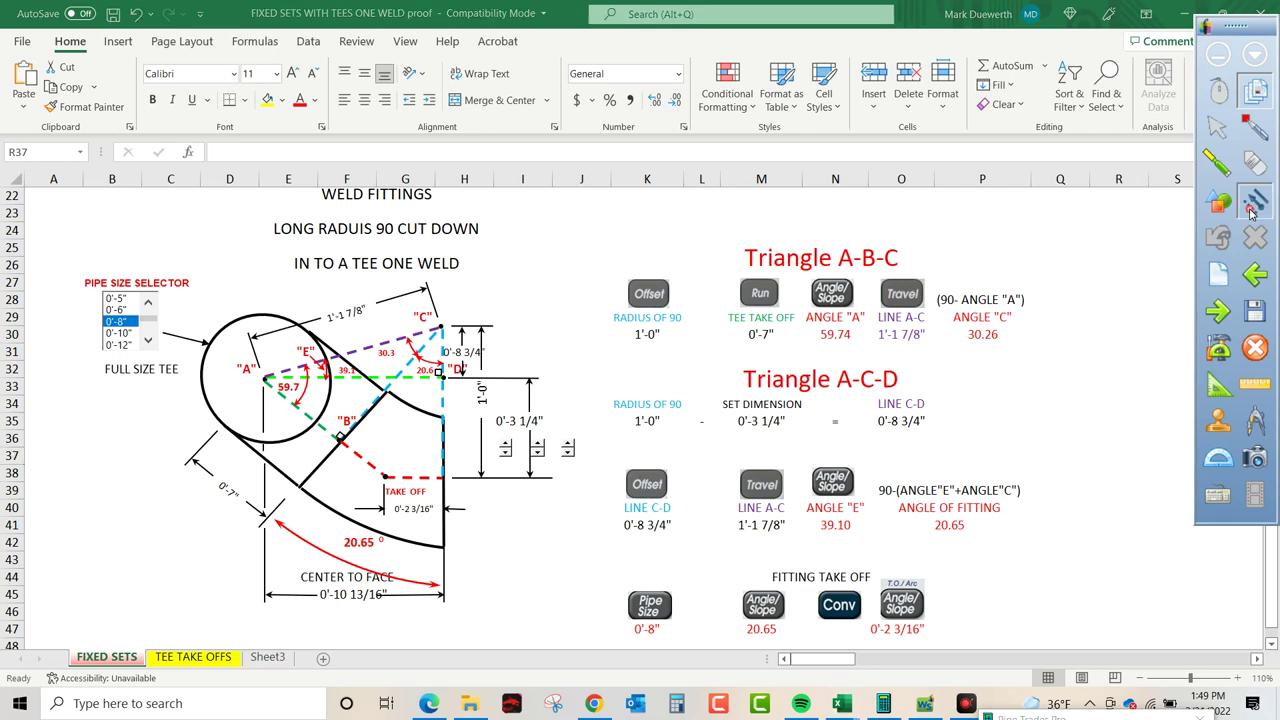
{"action": "scroll", "coordinate": [369, 438], "scroll_direction": "down", "scroll_amount": 2}
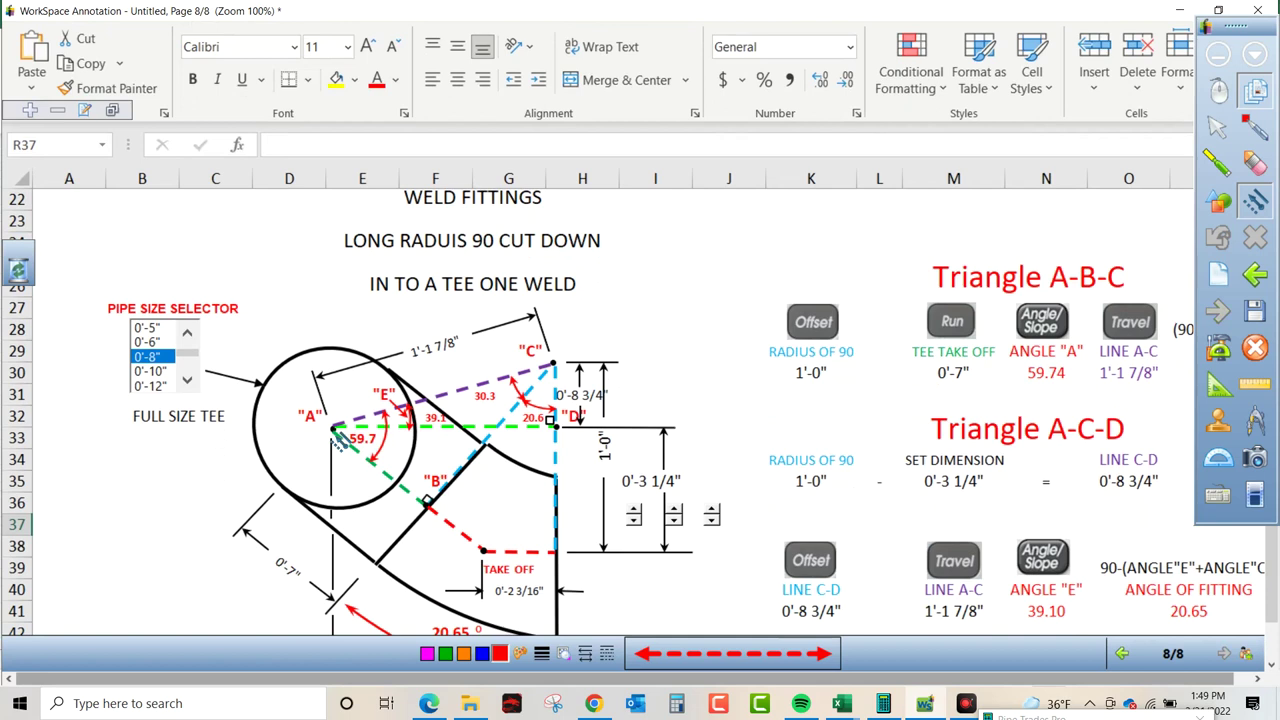
{"action": "left_click_drag", "start_coordinate": [334, 433], "coordinate": [430, 506]}
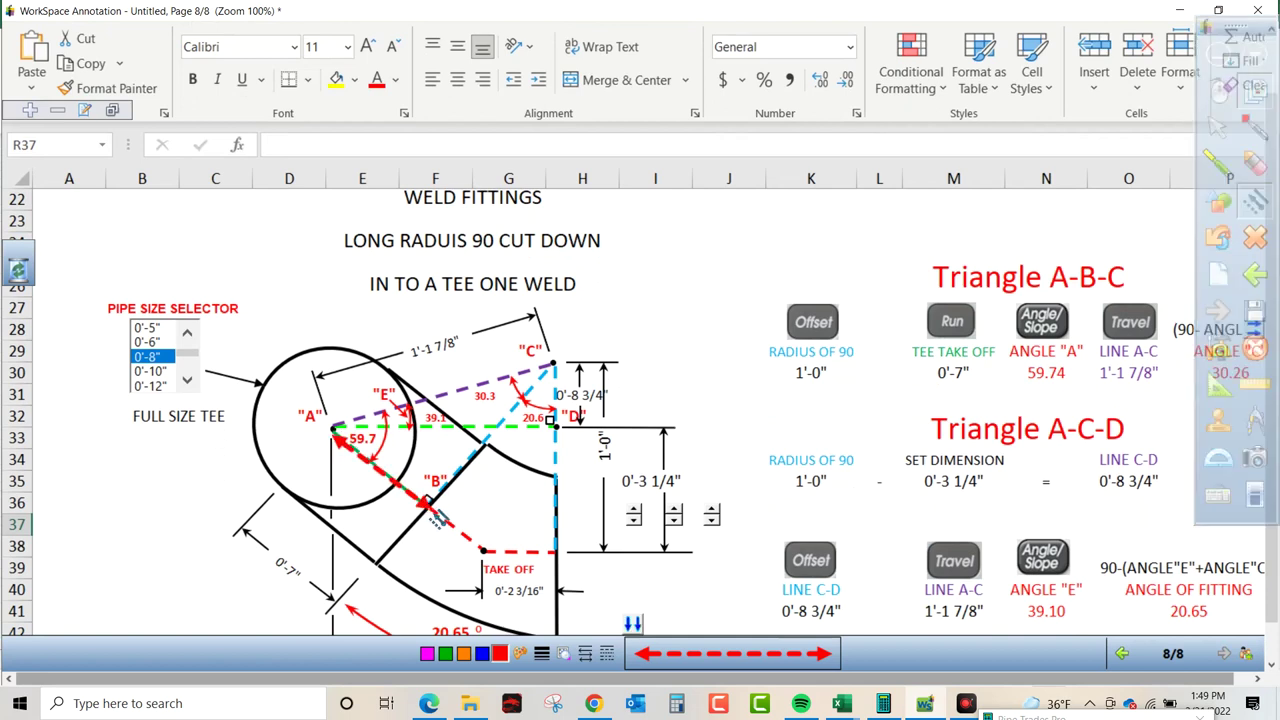
{"action": "left_click", "coordinate": [433, 514]}
{"action": "left_click_drag", "start_coordinate": [556, 364], "coordinate": [436, 513]}
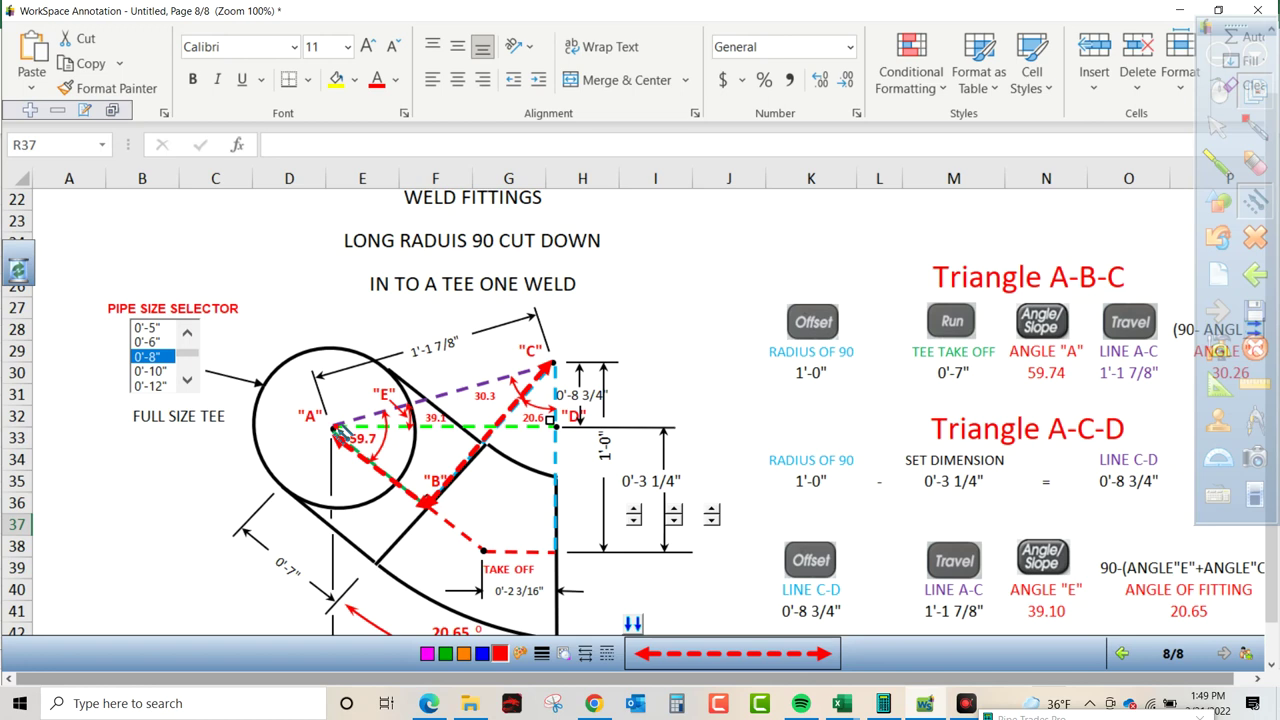
{"action": "left_click_drag", "start_coordinate": [338, 430], "coordinate": [556, 368]}
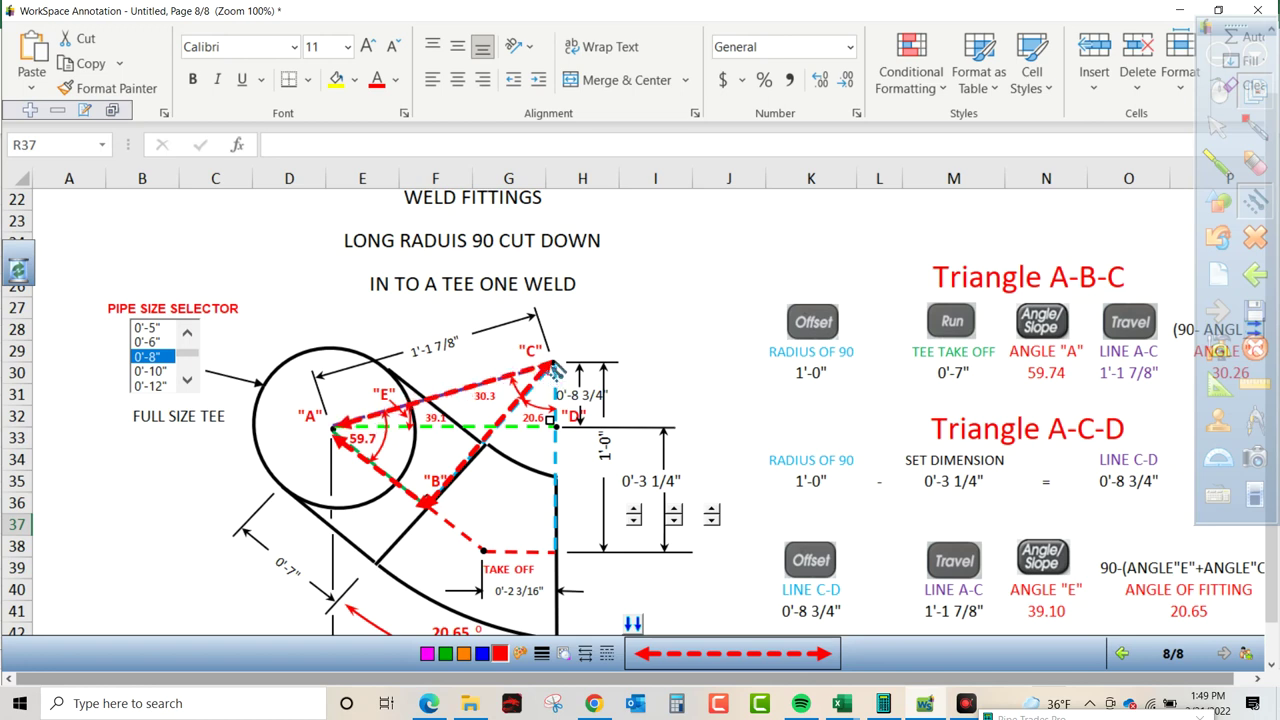
{"action": "left_click", "coordinate": [553, 367]}
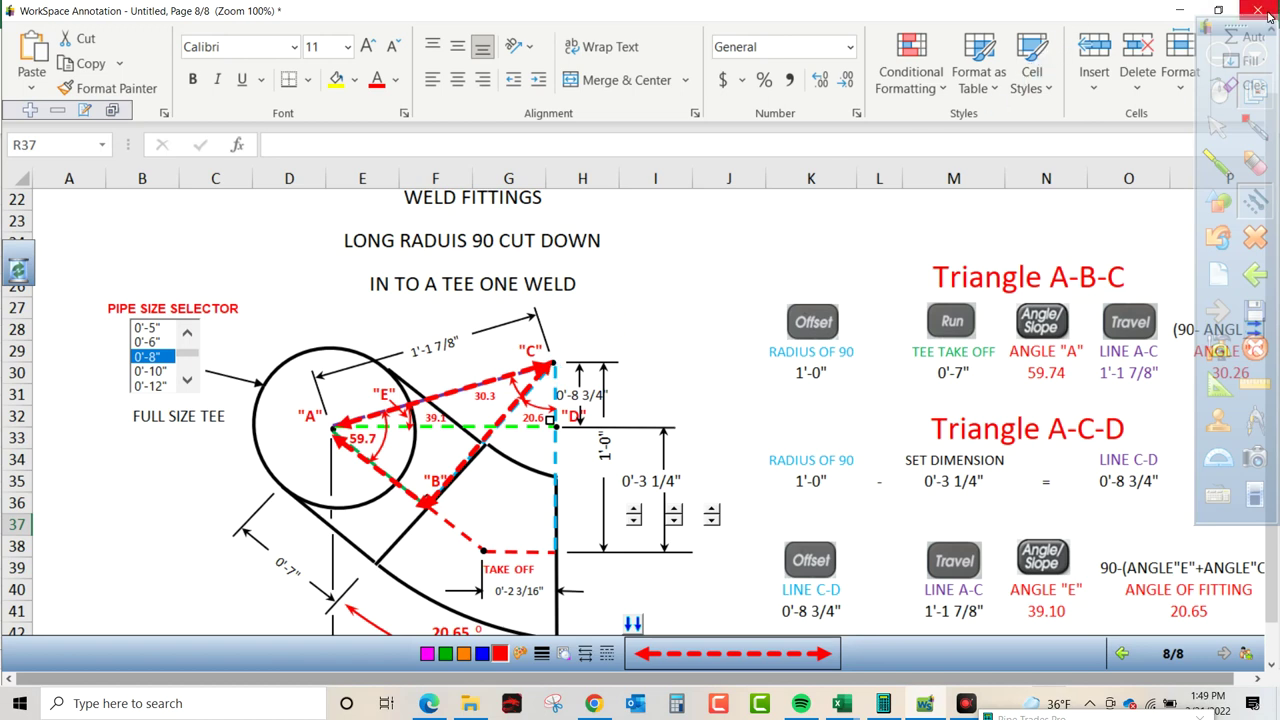
{"action": "left_click", "coordinate": [1268, 14]}
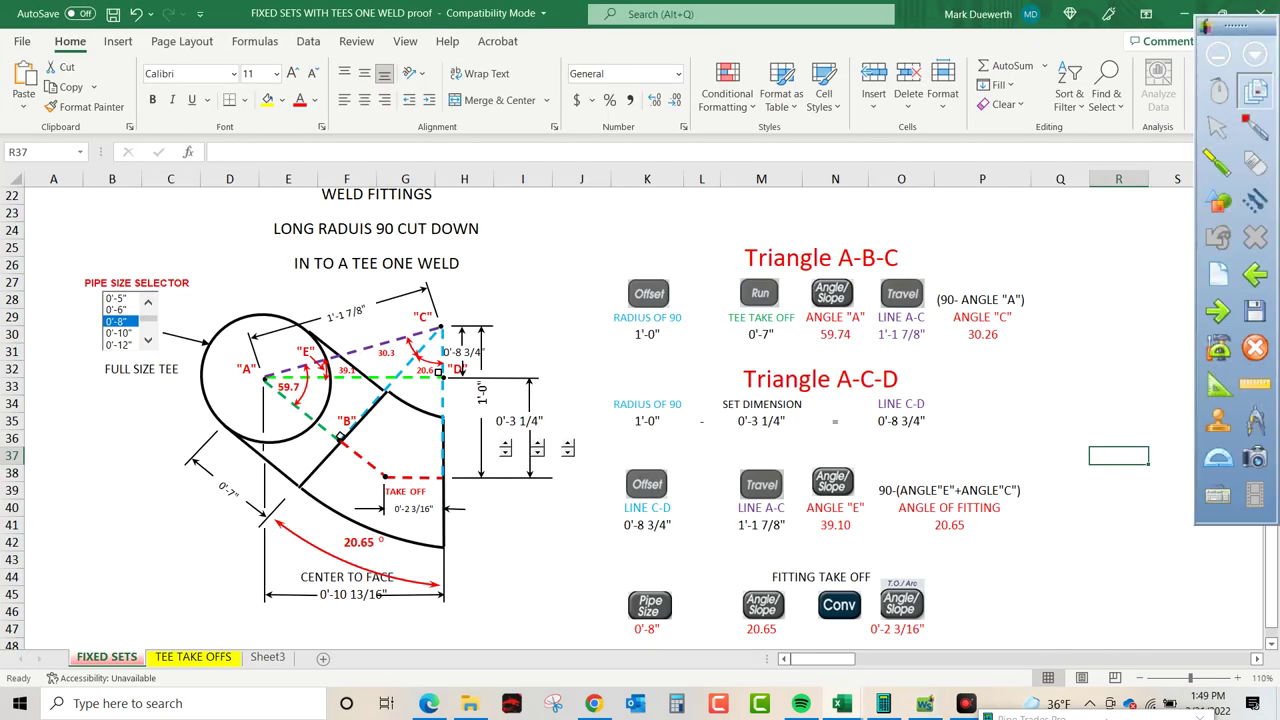
Switch to the Pipe Trades Pro calculator, clear all its values and enter 1 foot as the offset.
{"action": "left_click", "coordinate": [883, 703]}
{"action": "left_click_drag", "start_coordinate": [1172, 170], "coordinate": [1155, 75]}
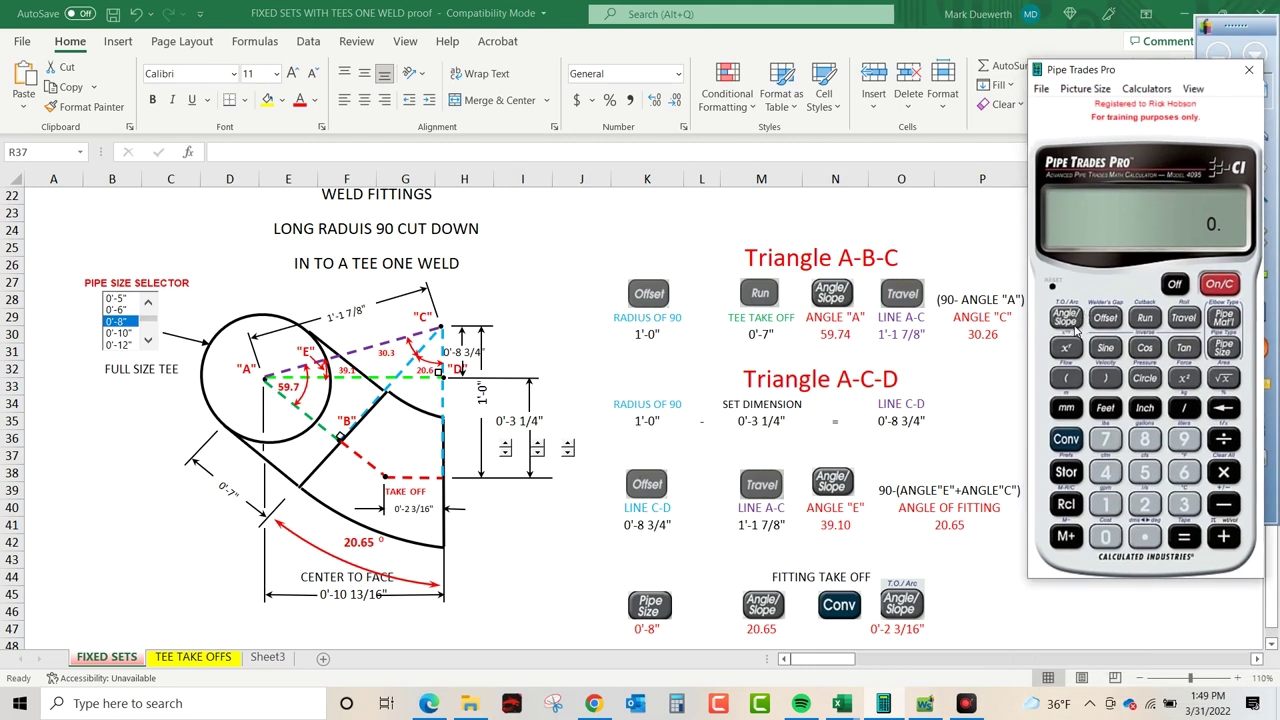
{"action": "left_click", "coordinate": [1067, 442]}
{"action": "left_click", "coordinate": [1225, 471]}
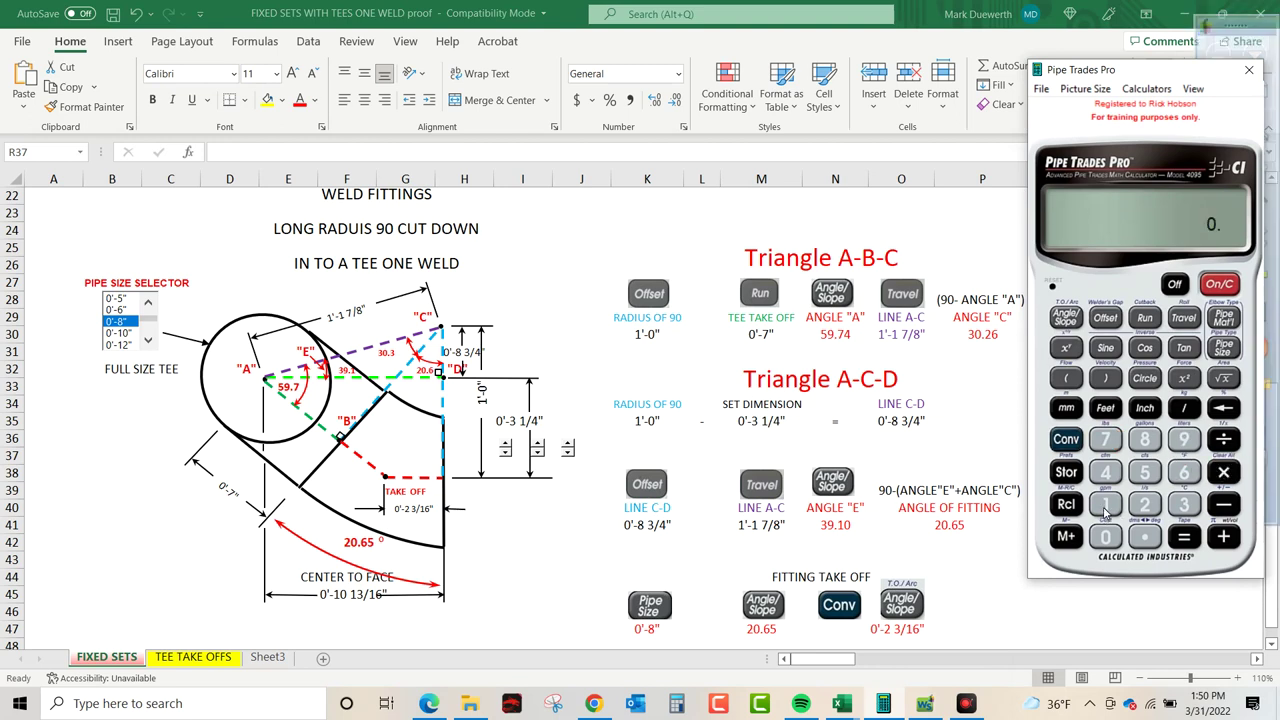
{"action": "left_click", "coordinate": [1106, 507]}
{"action": "left_click", "coordinate": [1105, 408]}
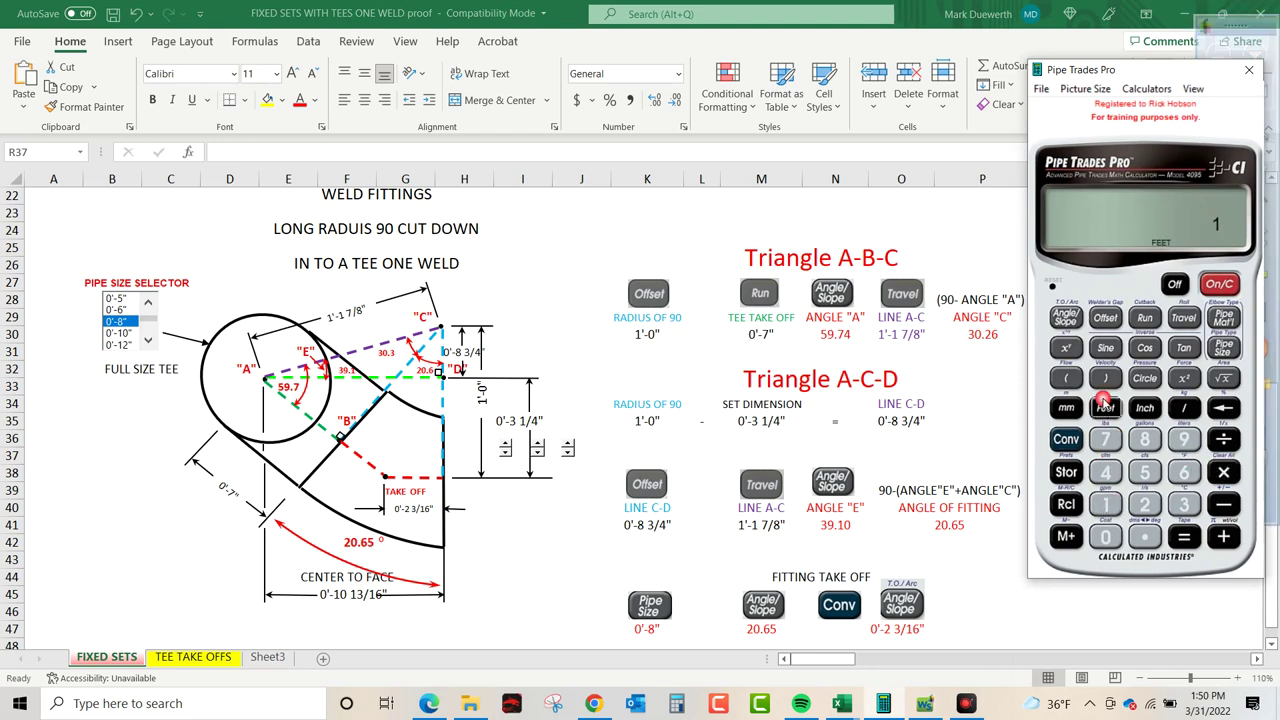
{"action": "left_click", "coordinate": [1106, 318]}
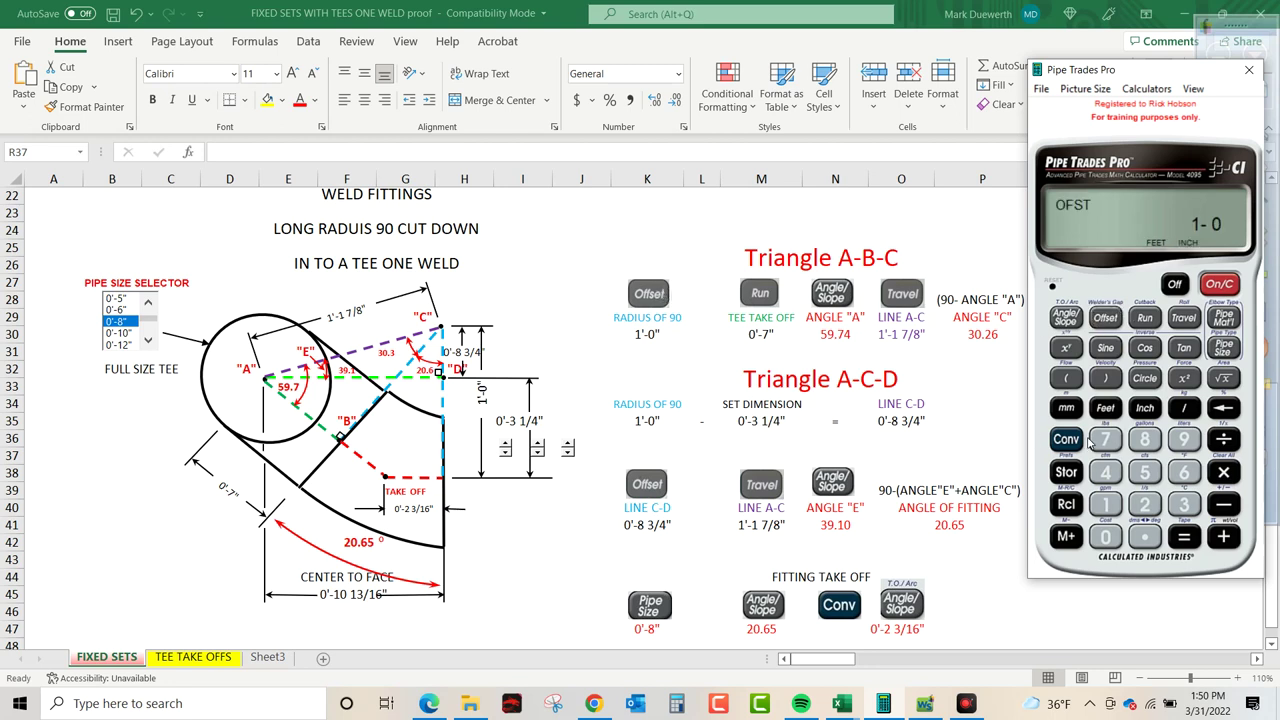
Enter 7 inches as the run and solve triangle A-B-C for angle A and the travel, line A-C.
{"action": "left_click", "coordinate": [1105, 440]}
{"action": "left_click", "coordinate": [1145, 408]}
{"action": "left_click", "coordinate": [1144, 318]}
{"action": "left_click", "coordinate": [1066, 319]}
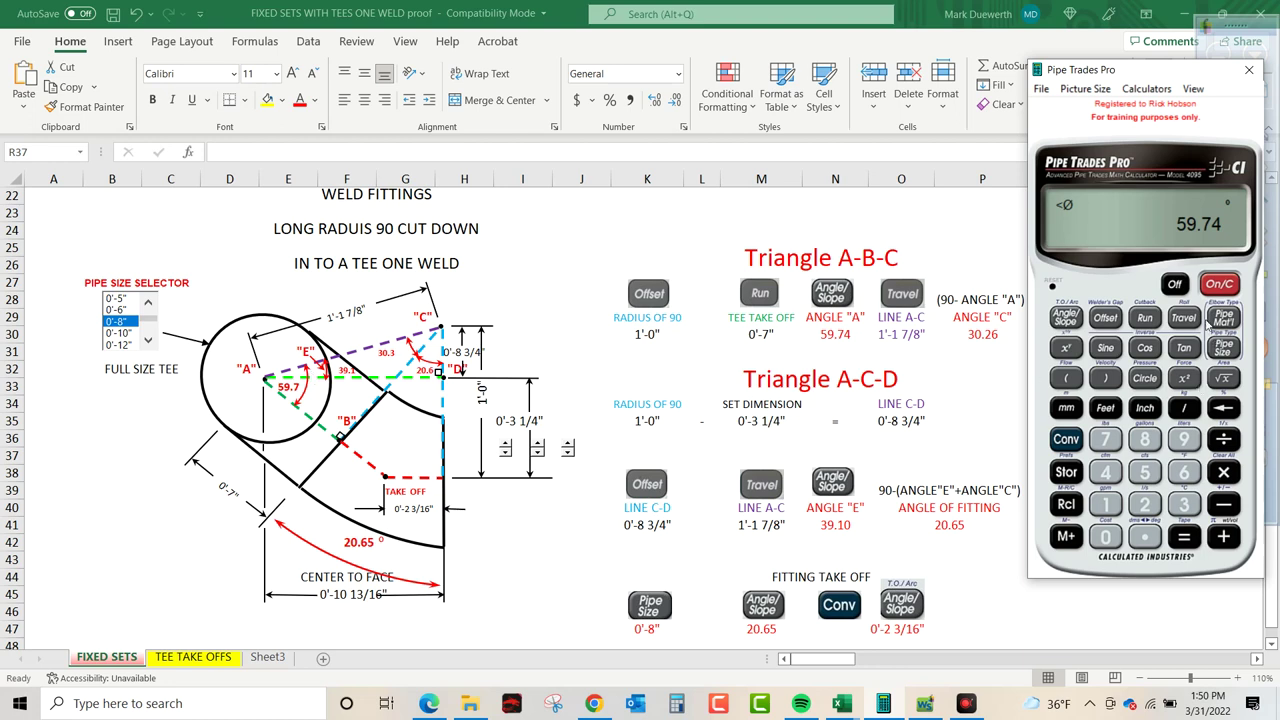
{"action": "left_click", "coordinate": [1184, 318]}
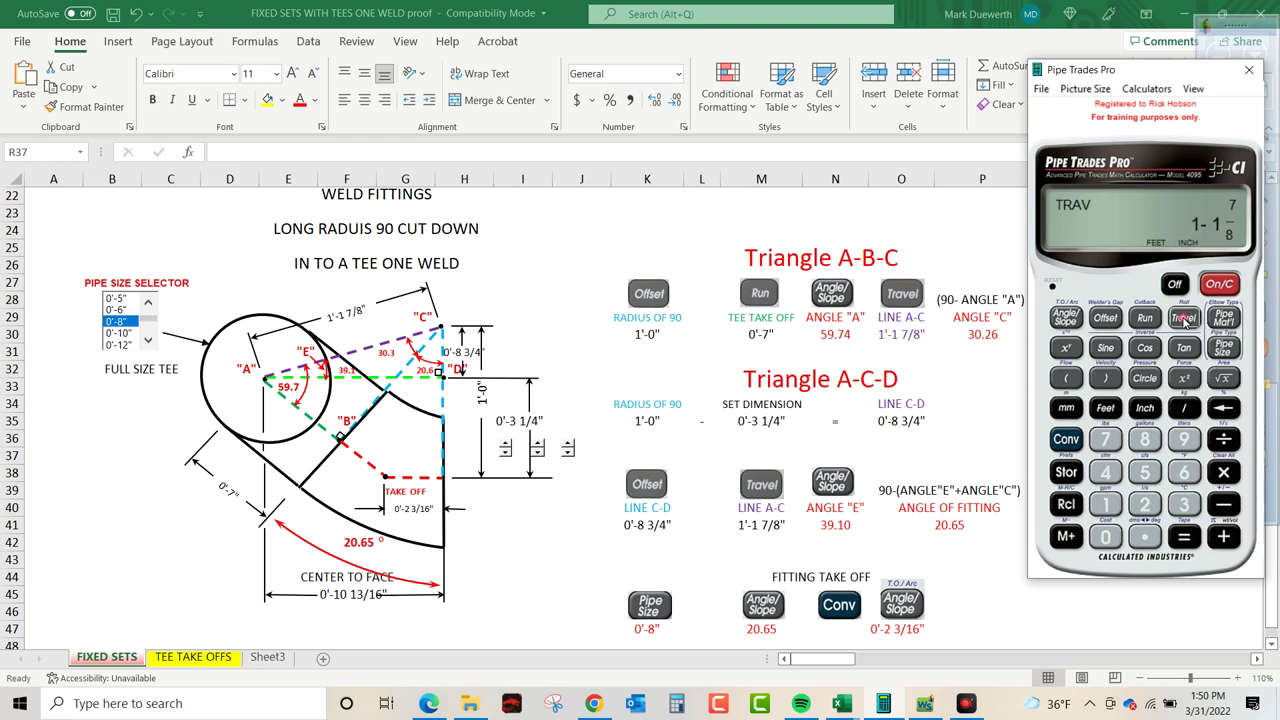
Recall angle A on the calculator and subtract 90 from it to get angle C.
{"action": "left_click", "coordinate": [1067, 318]}
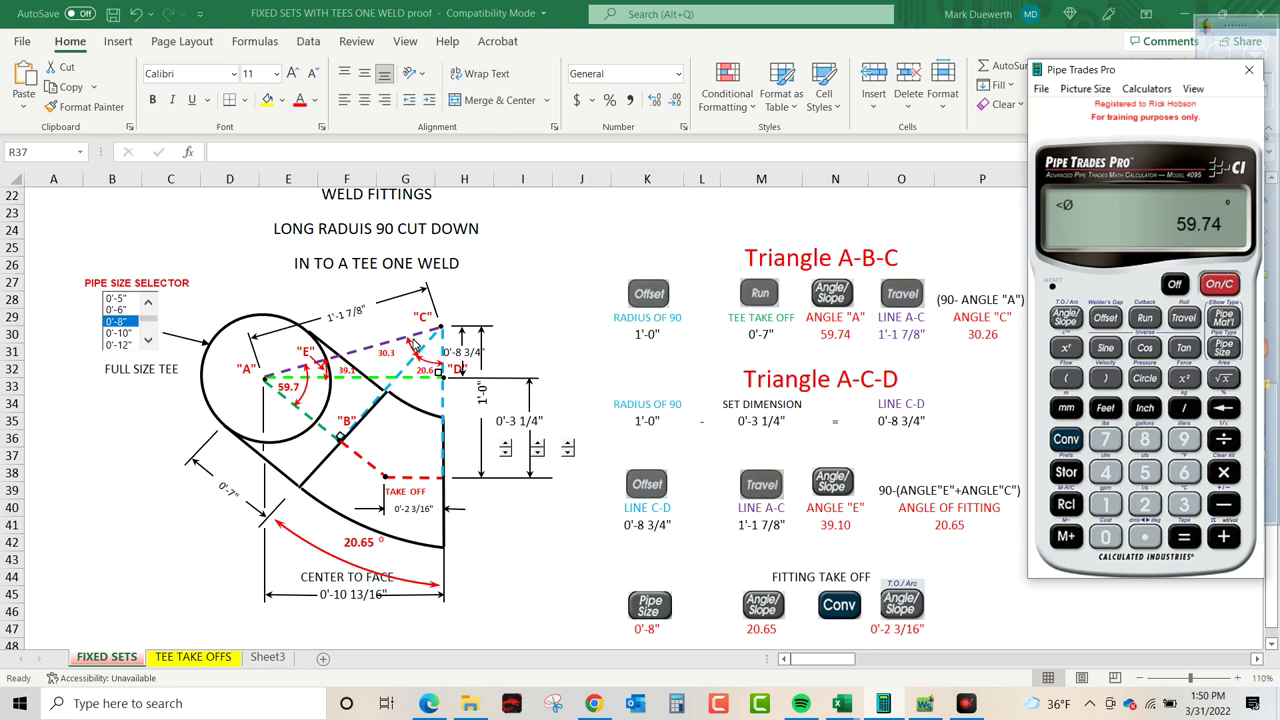
{"action": "mouse_move", "coordinate": [1256, 518]}
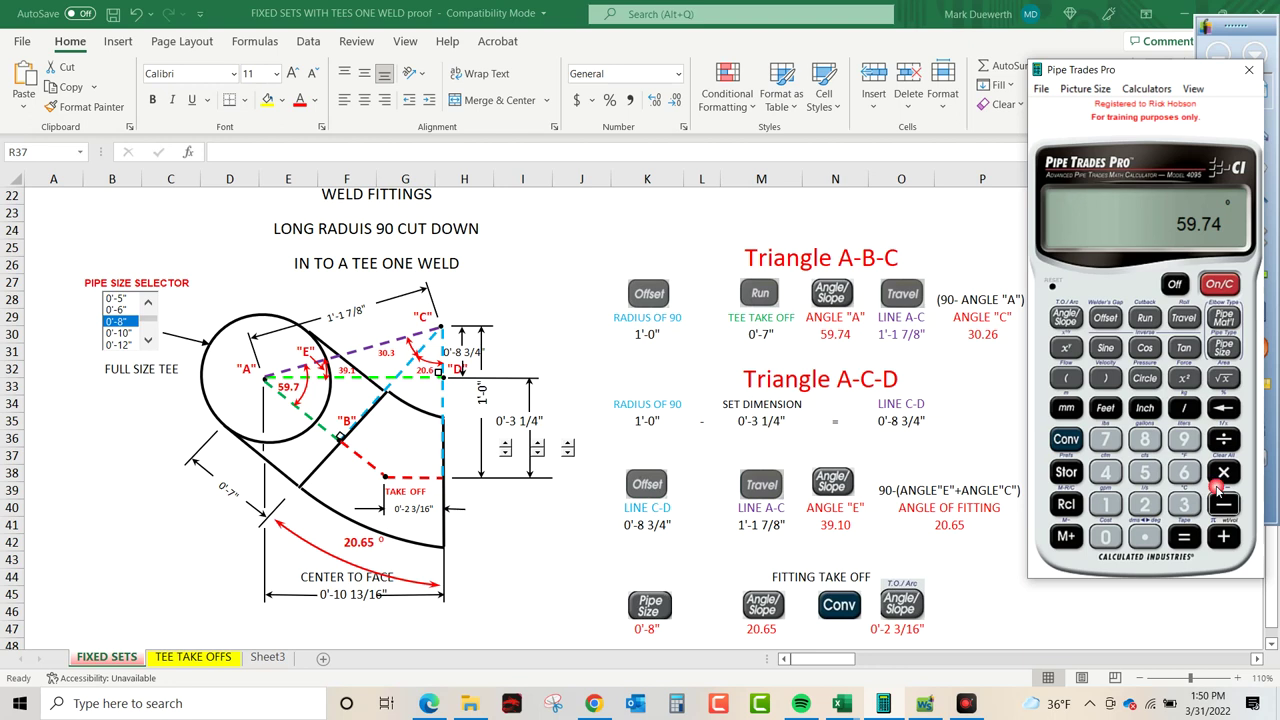
{"action": "left_click", "coordinate": [1184, 438]}
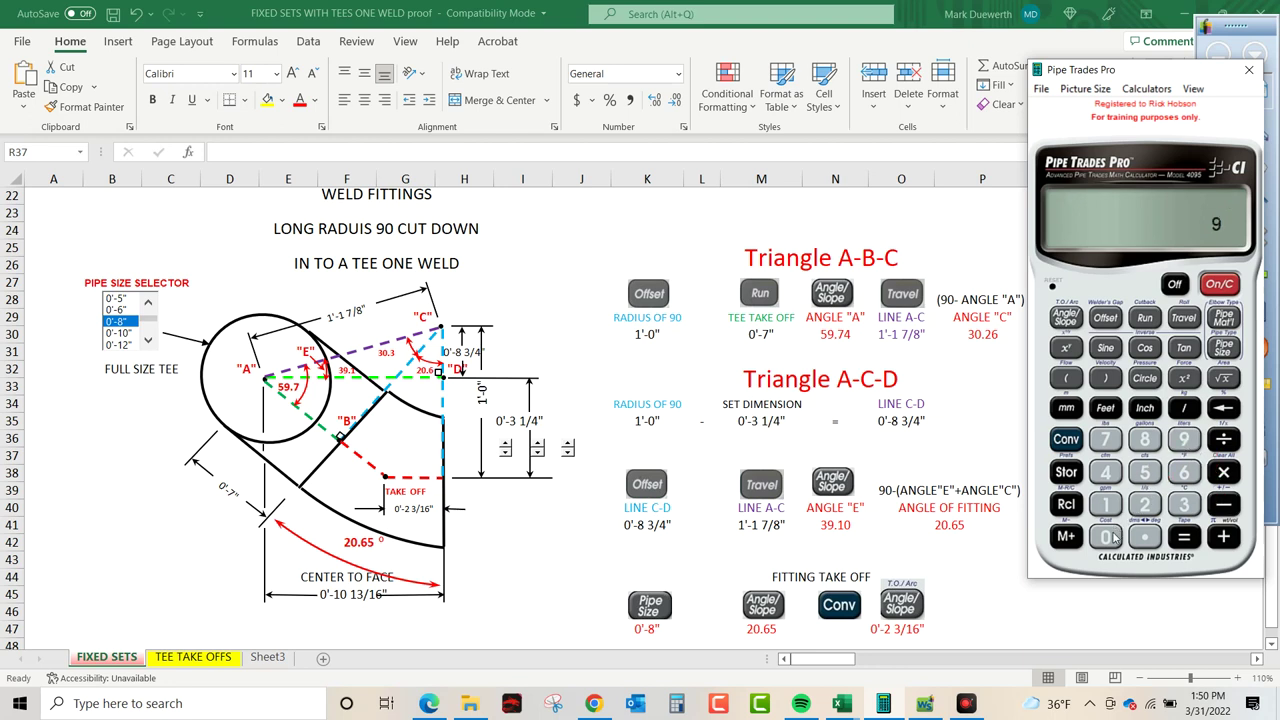
{"action": "left_click", "coordinate": [1114, 538]}
{"action": "left_click", "coordinate": [1184, 537]}
Trace triangle A-C-D on a new annotation page with red dashed double-headed arrows, with the calculator clear of the drawing, and close the page.
{"action": "left_click_drag", "start_coordinate": [1215, 79], "coordinate": [972, 47]}
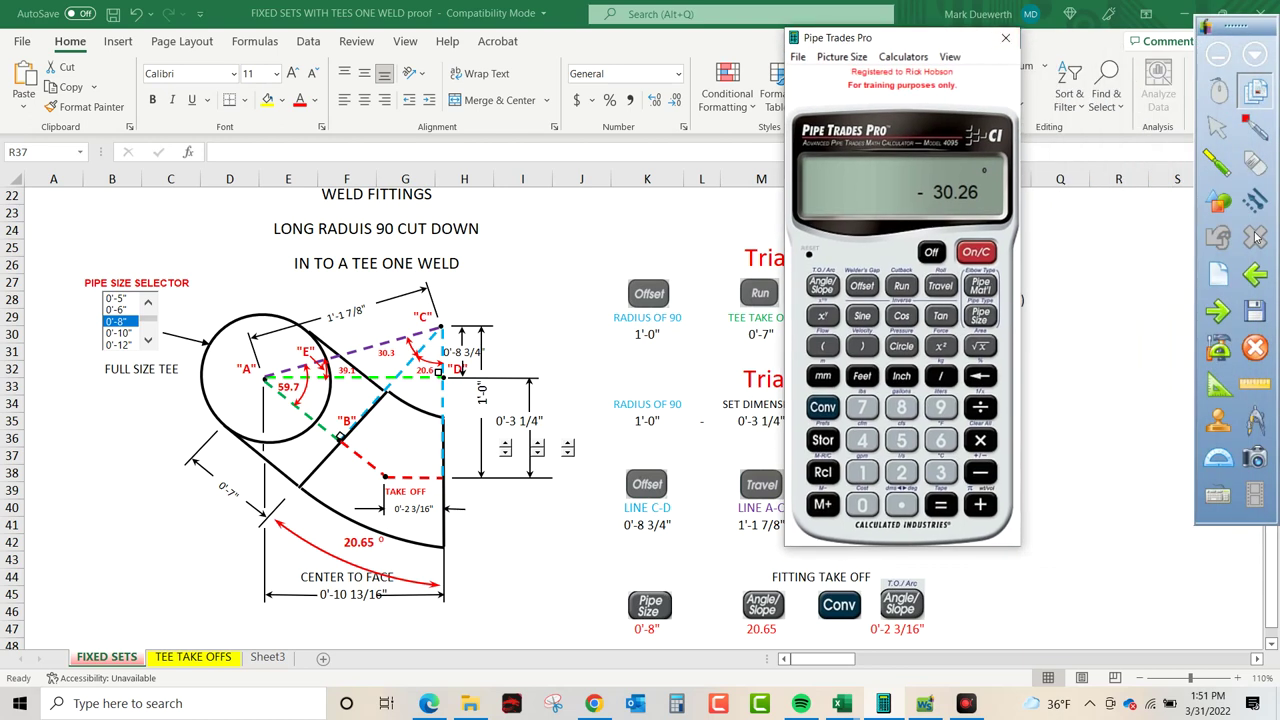
{"action": "left_click", "coordinate": [1255, 200]}
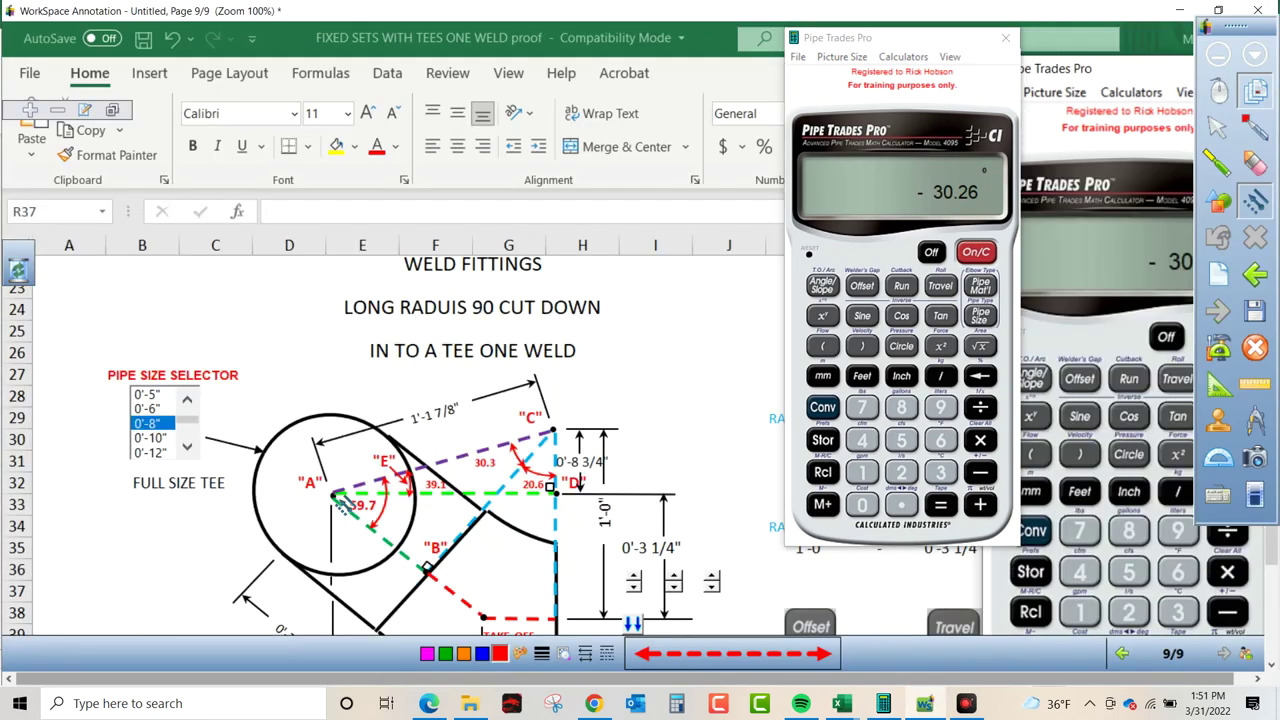
{"action": "mouse_move", "coordinate": [336, 494]}
{"action": "left_mouse_down"}
{"action": "mouse_move", "coordinate": [481, 510]}
{"action": "mouse_move", "coordinate": [556, 430]}
{"action": "left_mouse_up"}
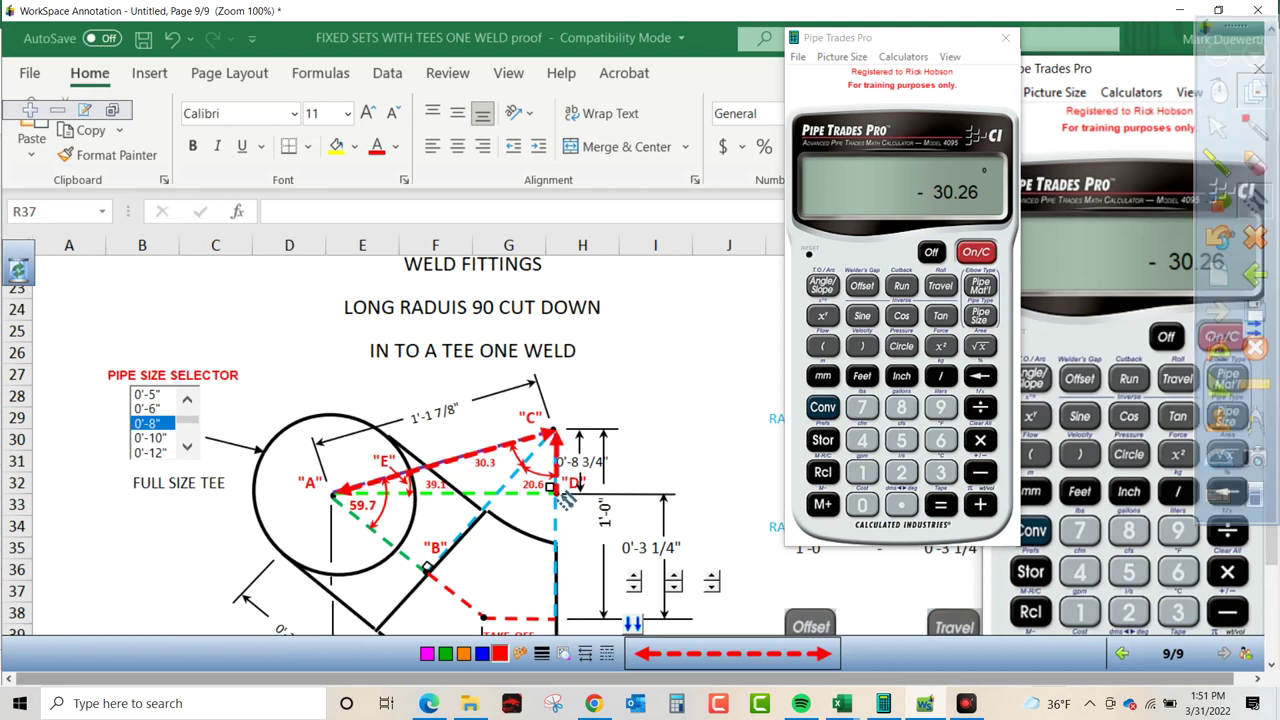
{"action": "left_click_drag", "start_coordinate": [557, 492], "coordinate": [355, 503]}
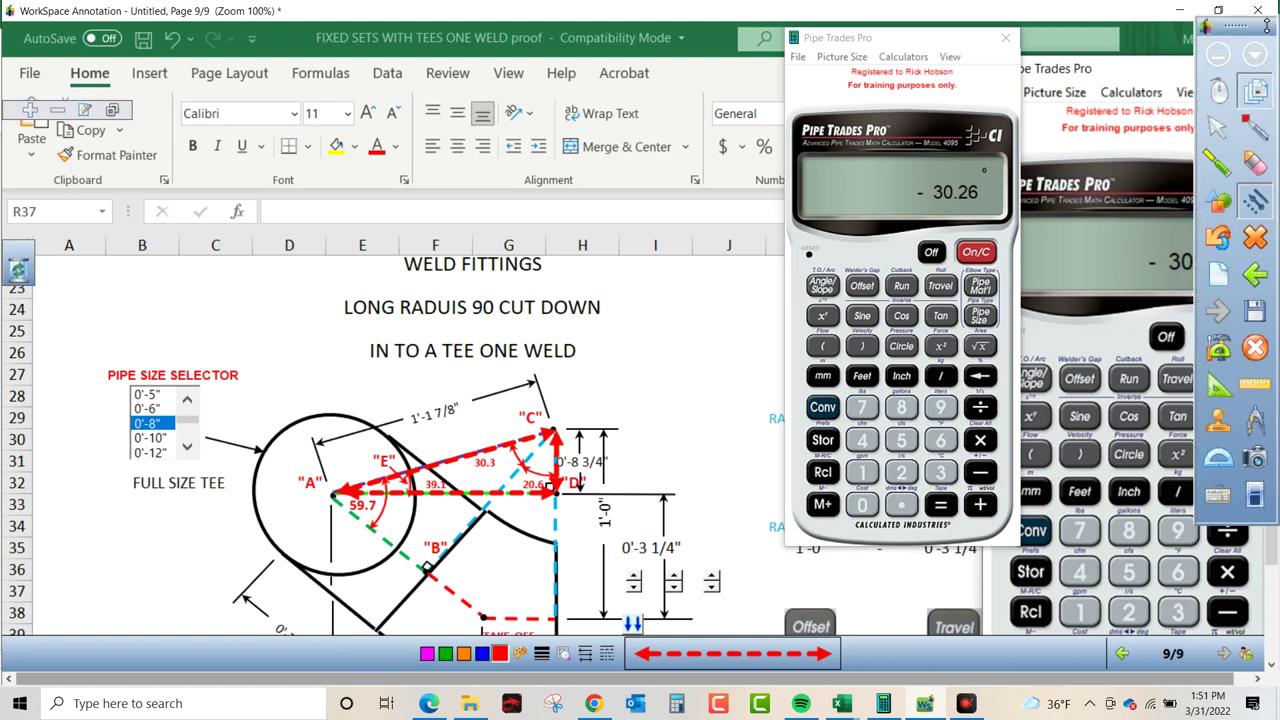
{"action": "left_click", "coordinate": [1262, 10]}
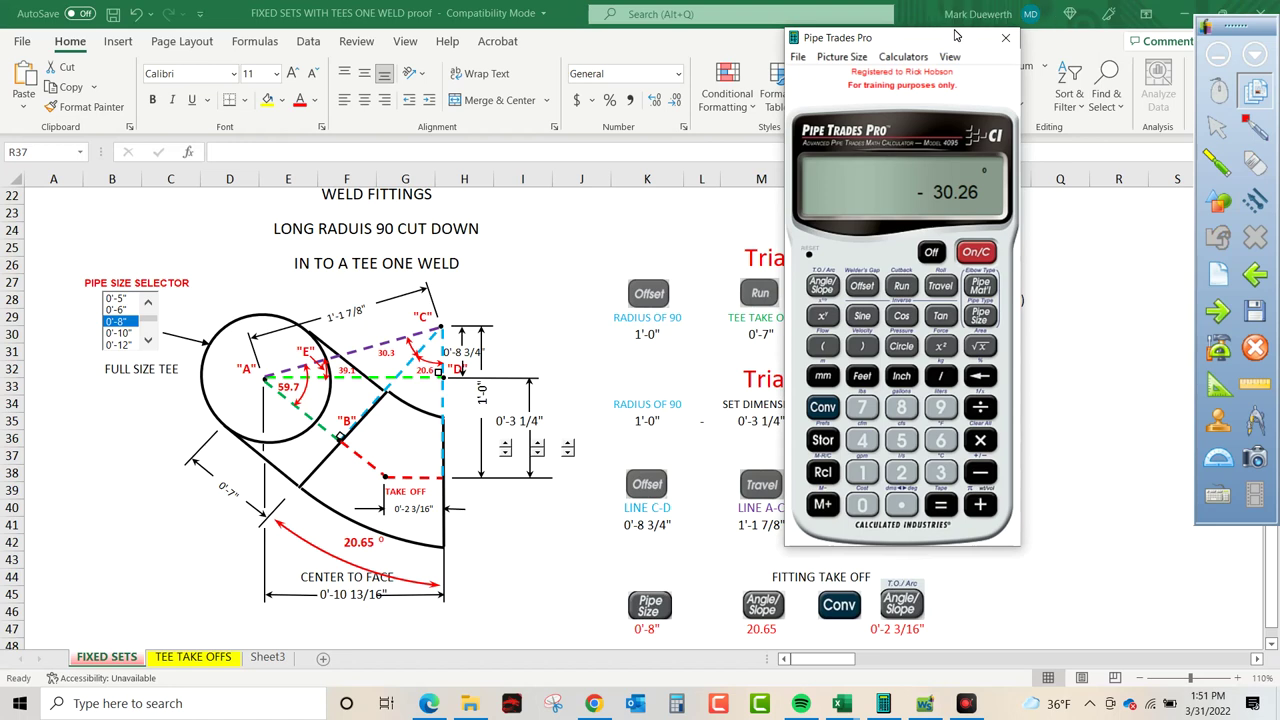
Reposition the calculator so the drawing and the triangle headings are uncovered, and clear all its values.
{"action": "left_click_drag", "start_coordinate": [956, 33], "coordinate": [1235, 541]}
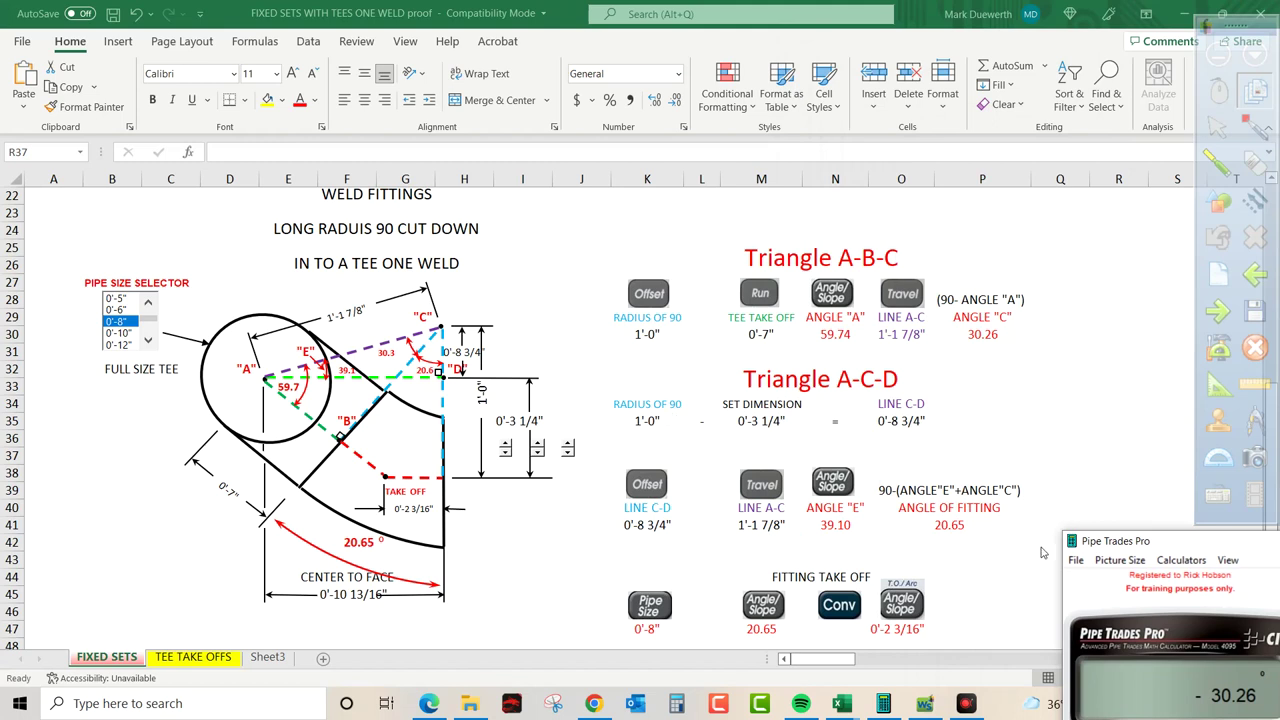
{"action": "left_click_drag", "start_coordinate": [1203, 543], "coordinate": [1092, 63]}
{"action": "left_click", "coordinate": [991, 430]}
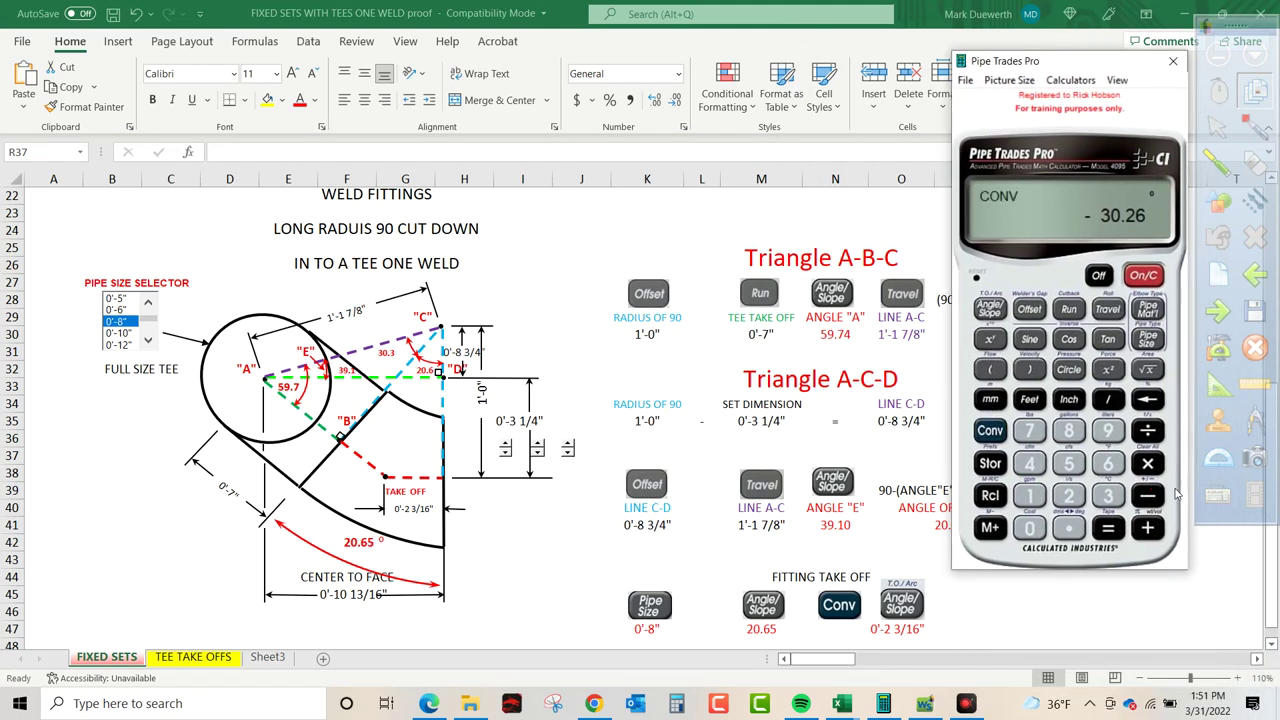
{"action": "left_click", "coordinate": [1150, 468]}
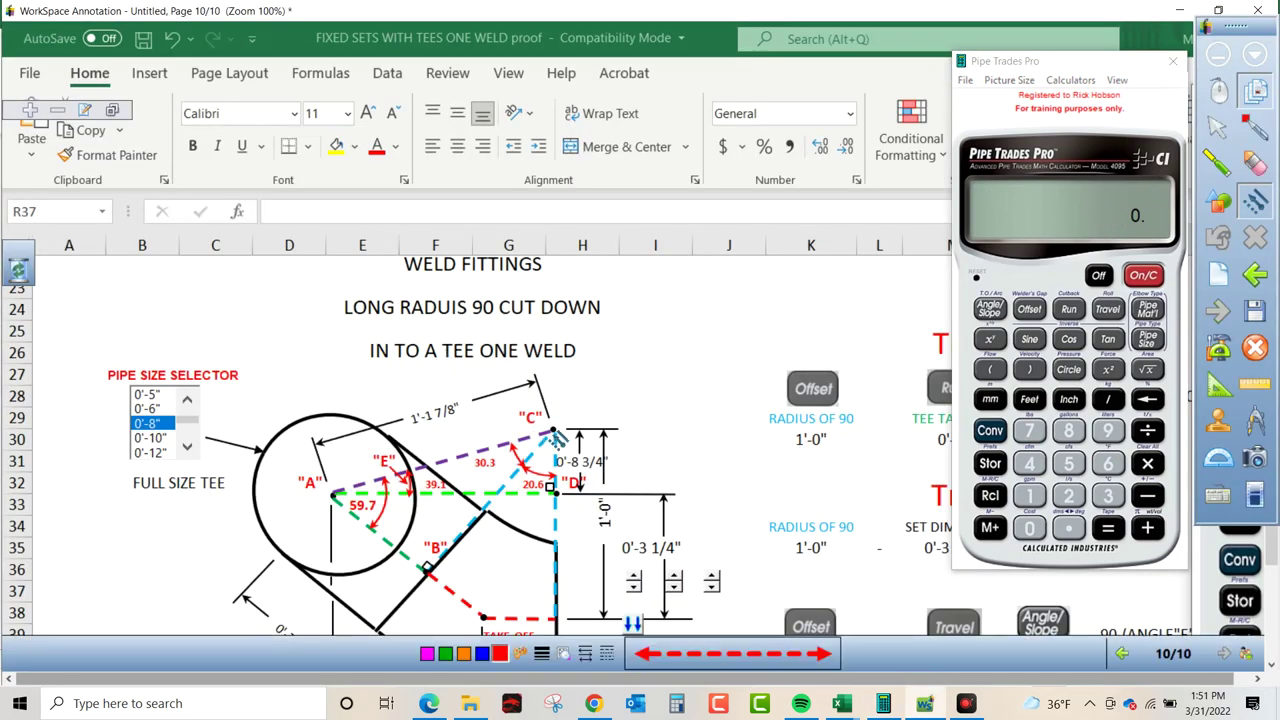
Mark the full 90 radius from point C down to the take-off line with a red dashed double-headed arrow, and leave annotation mode.
{"action": "left_click_drag", "start_coordinate": [557, 432], "coordinate": [560, 622]}
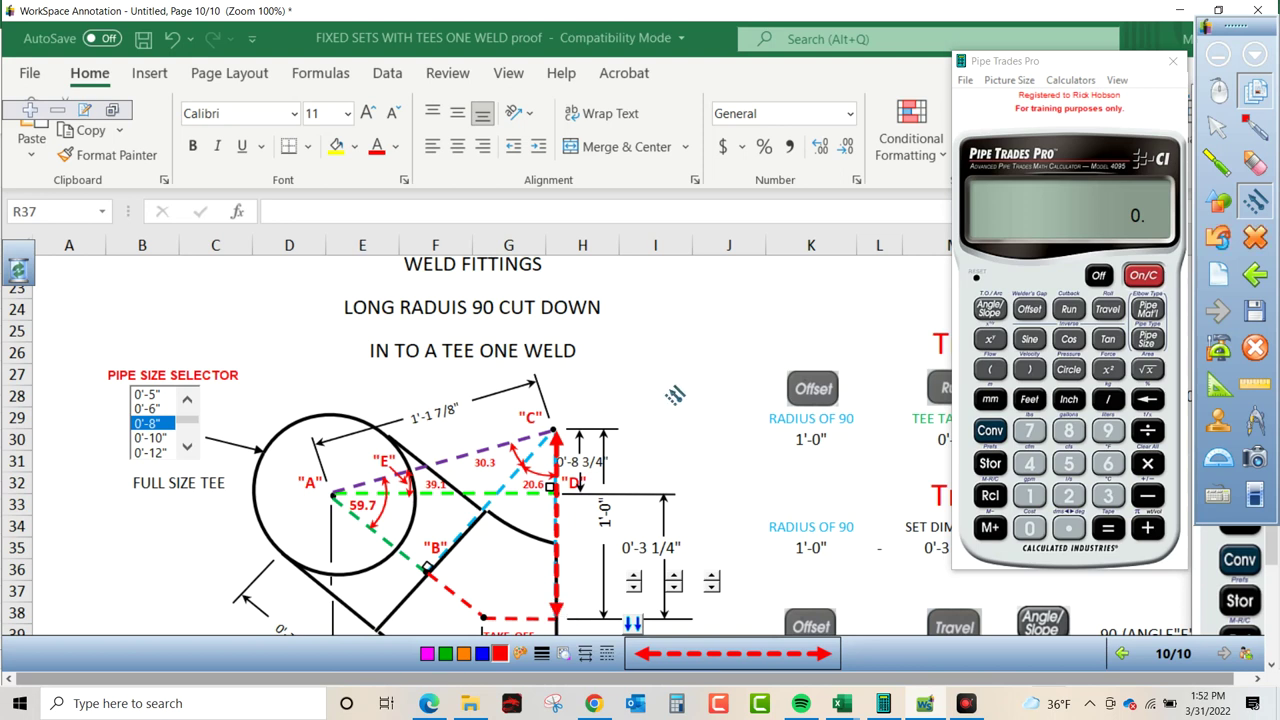
{"action": "scroll", "coordinate": [675, 395], "scroll_direction": "down", "scroll_amount": 1}
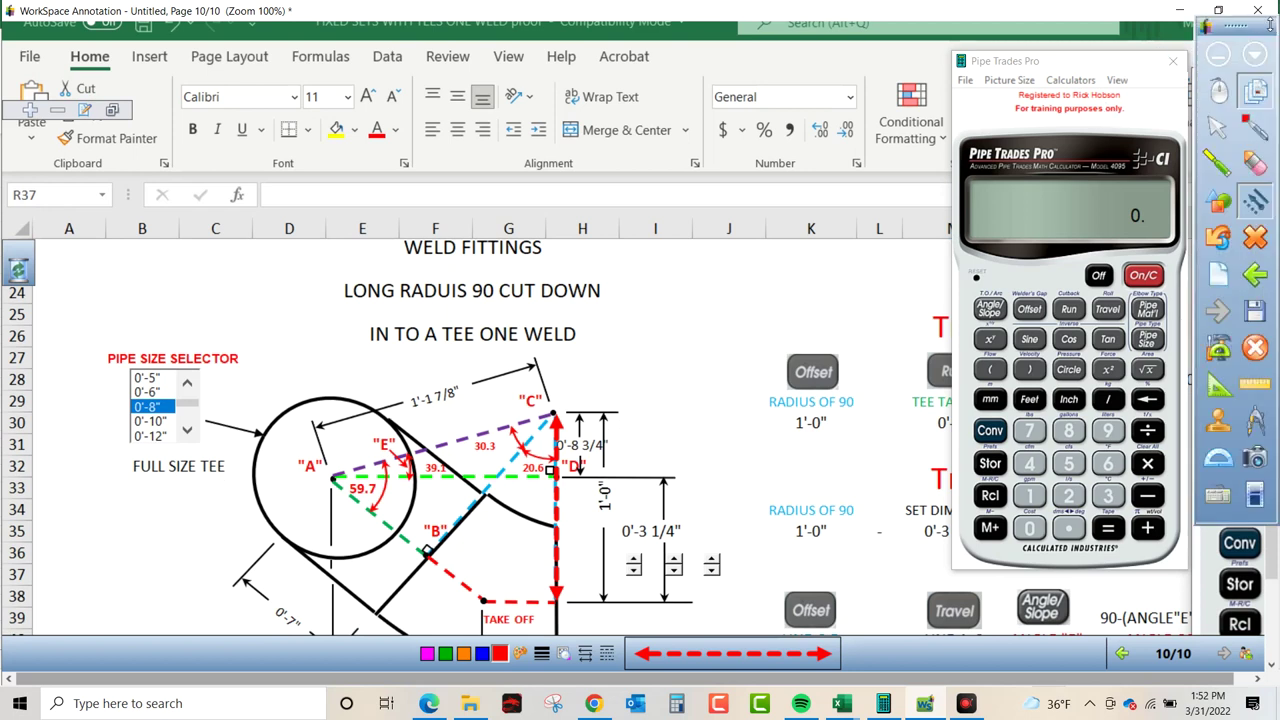
{"action": "left_click", "coordinate": [1218, 90]}
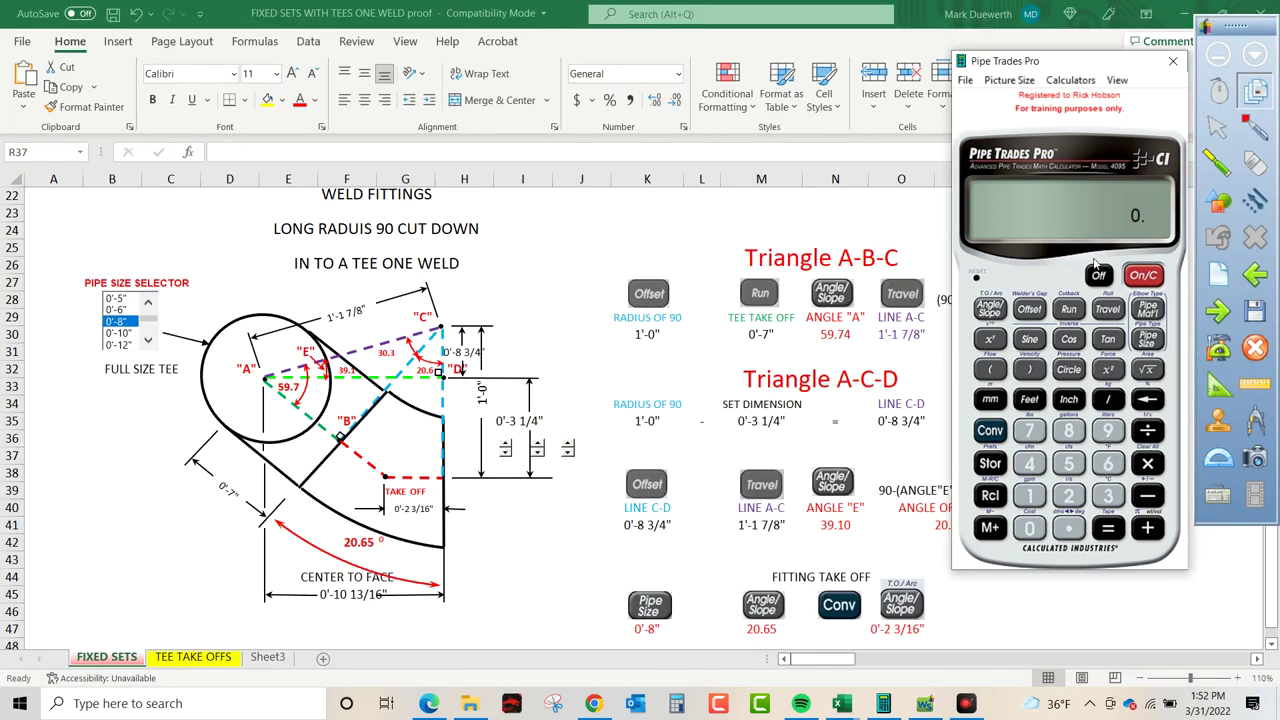
{"action": "left_click", "coordinate": [1040, 502]}
{"action": "left_click", "coordinate": [1042, 405]}
{"action": "left_click", "coordinate": [1150, 496]}
{"action": "left_click", "coordinate": [1108, 495]}
{"action": "left_click", "coordinate": [1069, 400]}
{"action": "left_click", "coordinate": [1040, 502]}
{"action": "left_click", "coordinate": [1110, 400]}
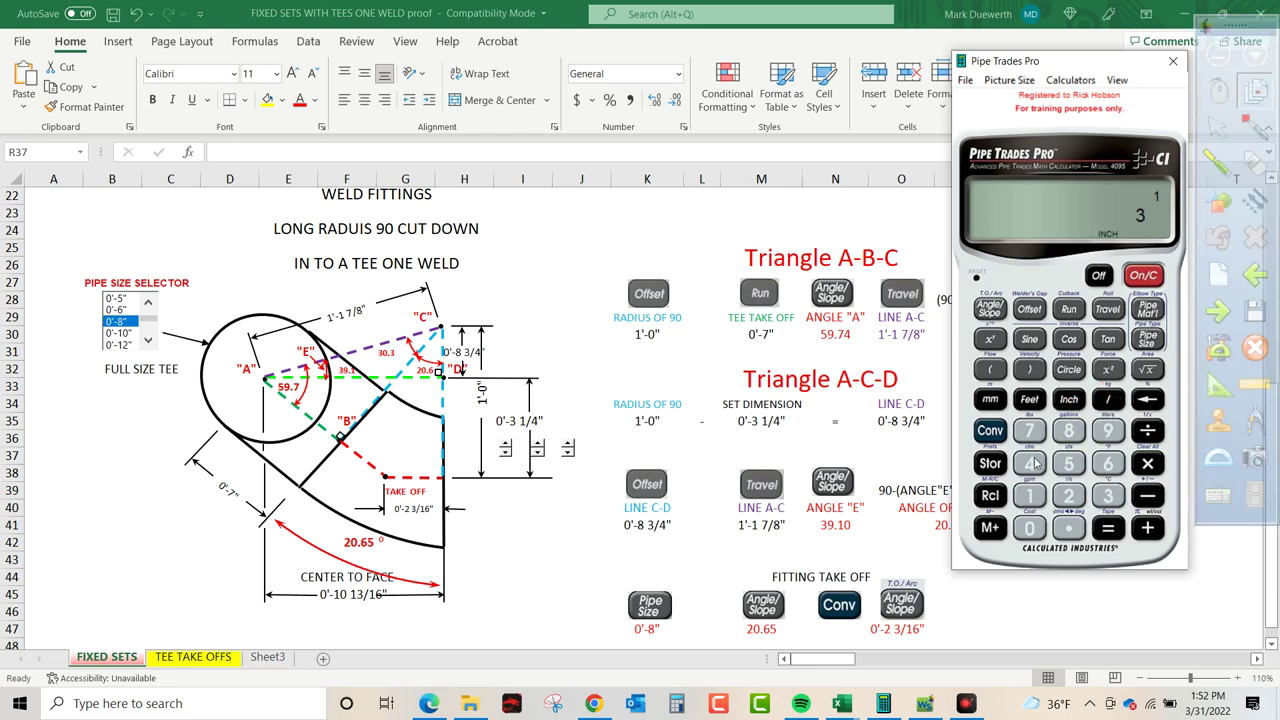
{"action": "left_click", "coordinate": [1032, 463]}
{"action": "left_click", "coordinate": [1068, 401]}
{"action": "left_click", "coordinate": [1105, 530]}
{"action": "left_click", "coordinate": [988, 430]}
{"action": "left_click", "coordinate": [1147, 465]}
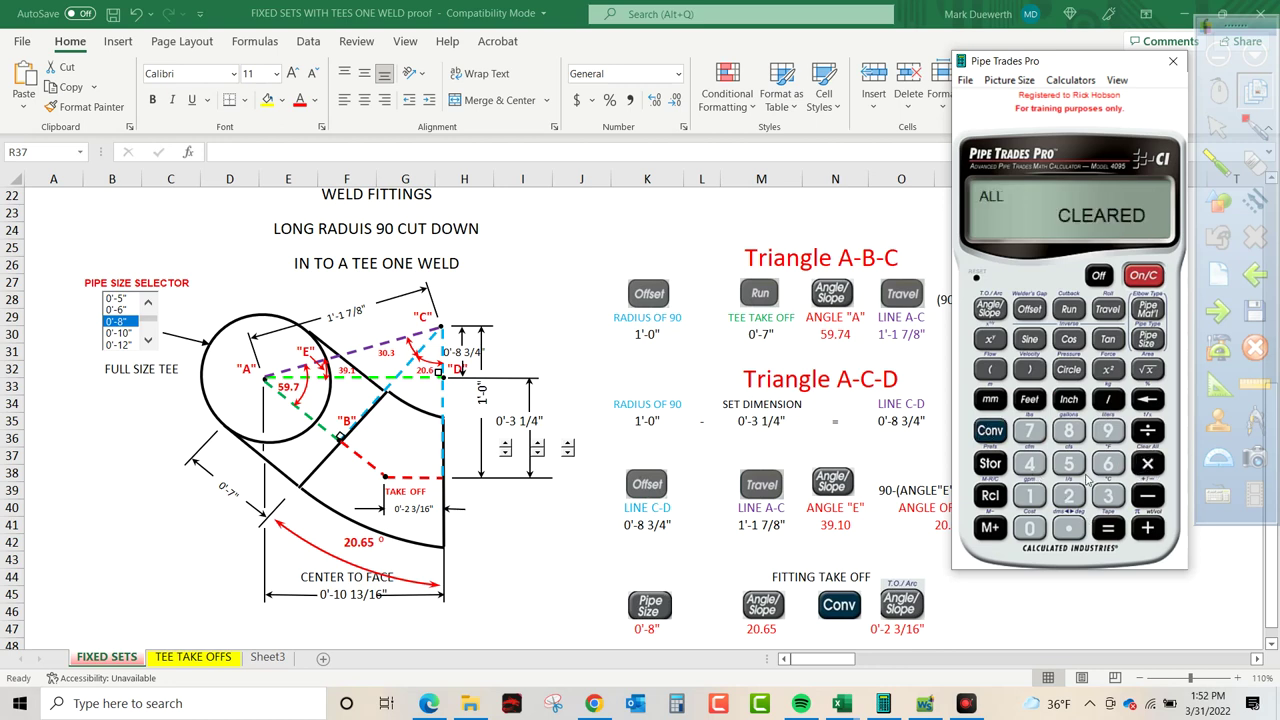
Calculate line C-D on the calculator by subtracting the 3-1/4 inch set dimension from the 1 foot radius.
{"action": "left_click", "coordinate": [1023, 497]}
{"action": "left_click", "coordinate": [1029, 400]}
{"action": "left_click", "coordinate": [1148, 496]}
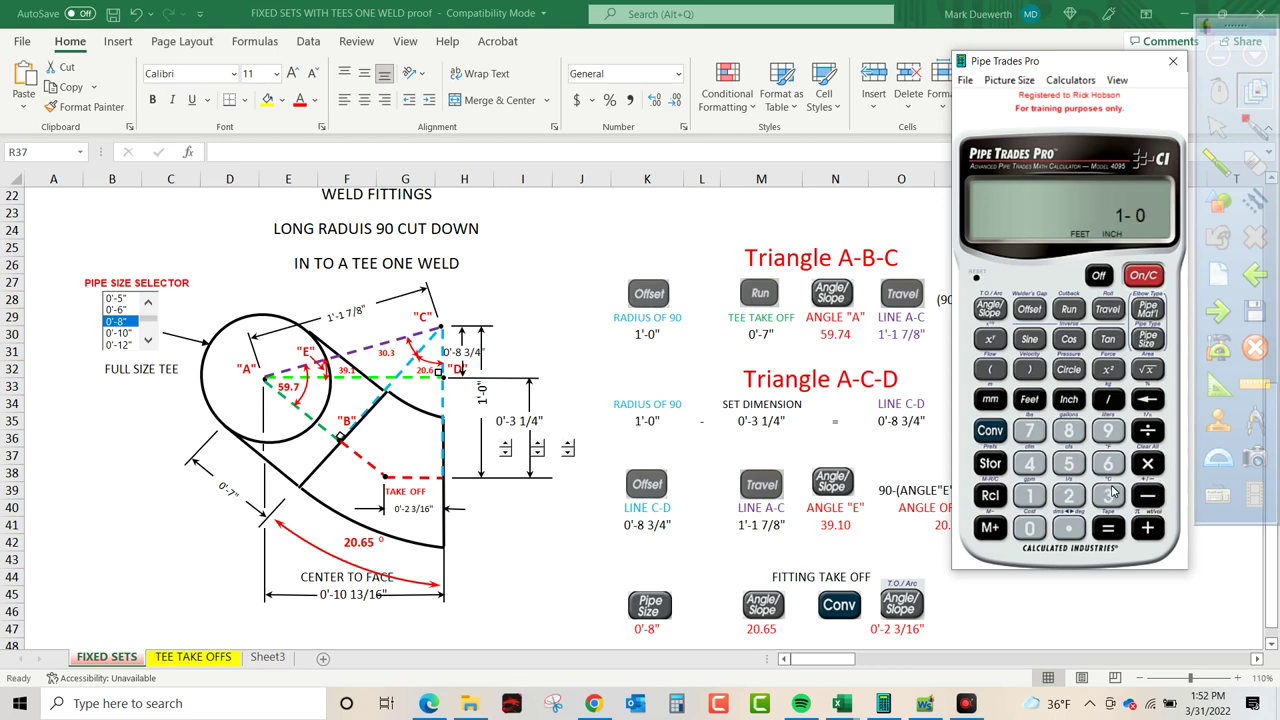
{"action": "left_click", "coordinate": [1107, 496]}
{"action": "left_click", "coordinate": [1070, 404]}
{"action": "left_click", "coordinate": [1031, 496]}
{"action": "left_click", "coordinate": [1108, 399]}
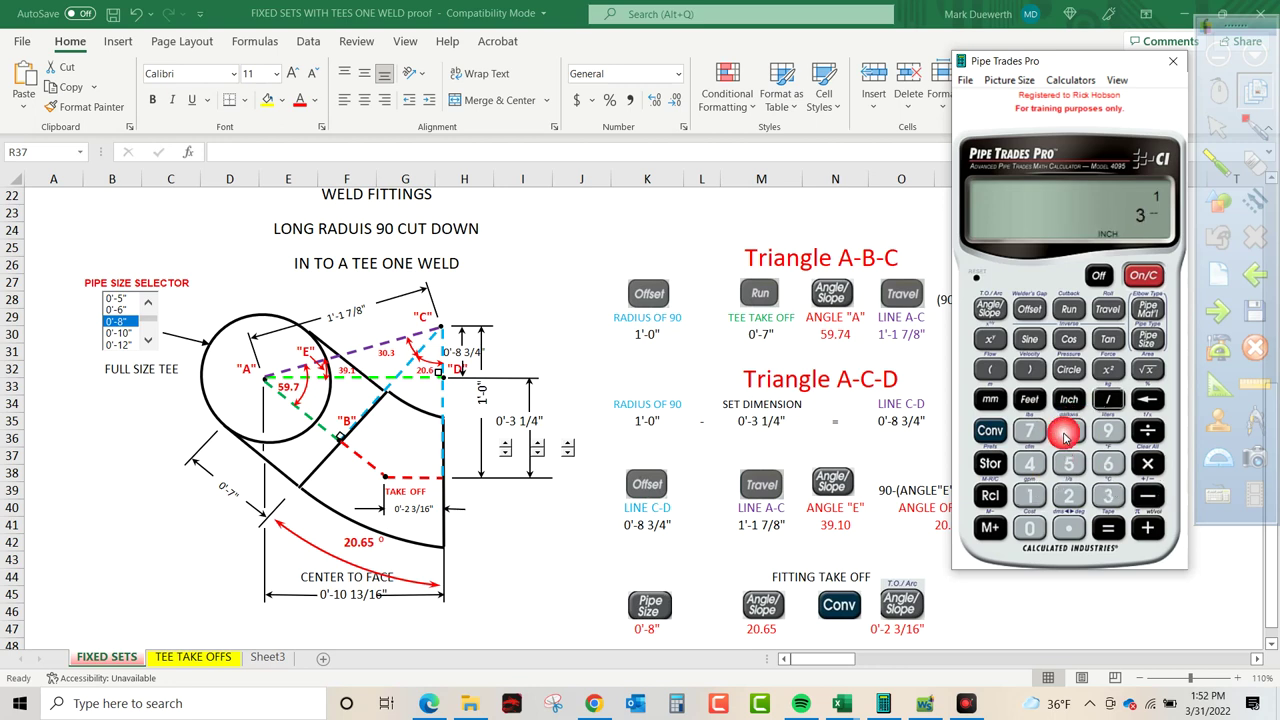
{"action": "left_click", "coordinate": [1031, 463]}
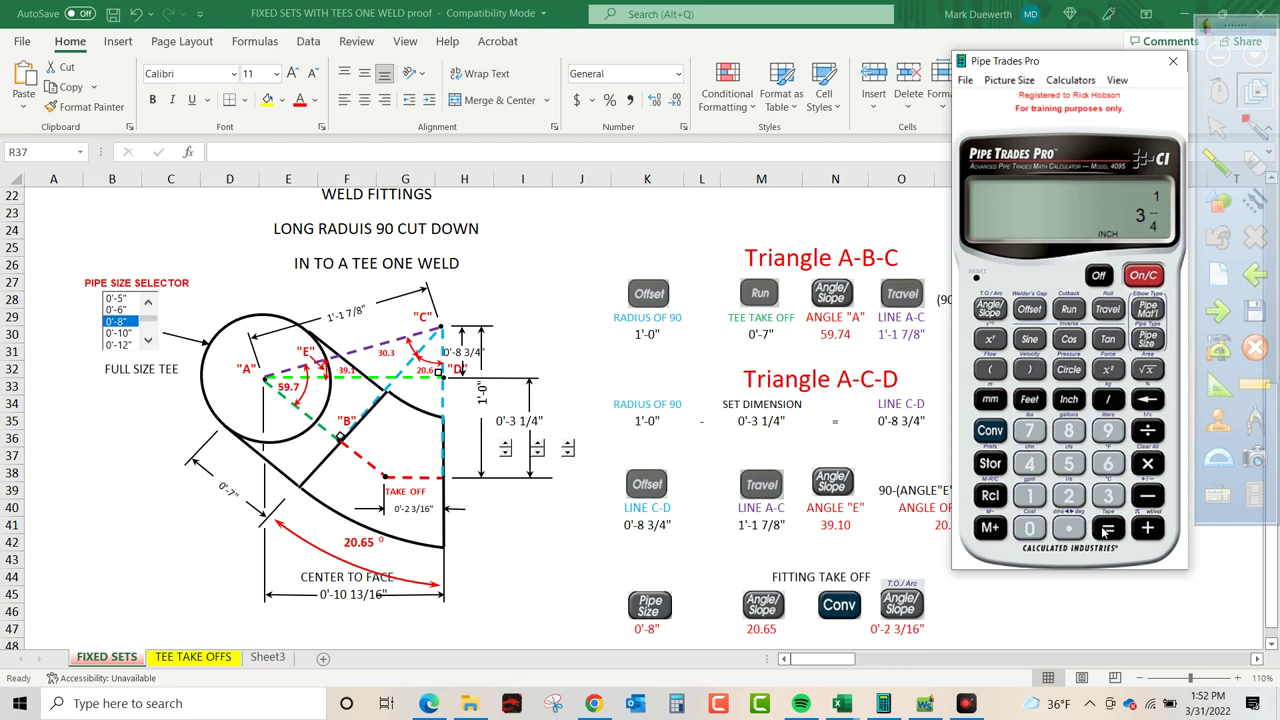
{"action": "left_click", "coordinate": [1106, 528]}
Mark lines C-D and A-C with red dashed double-headed arrows on a new annotation page, and close the page.
{"action": "left_click", "coordinate": [1260, 214]}
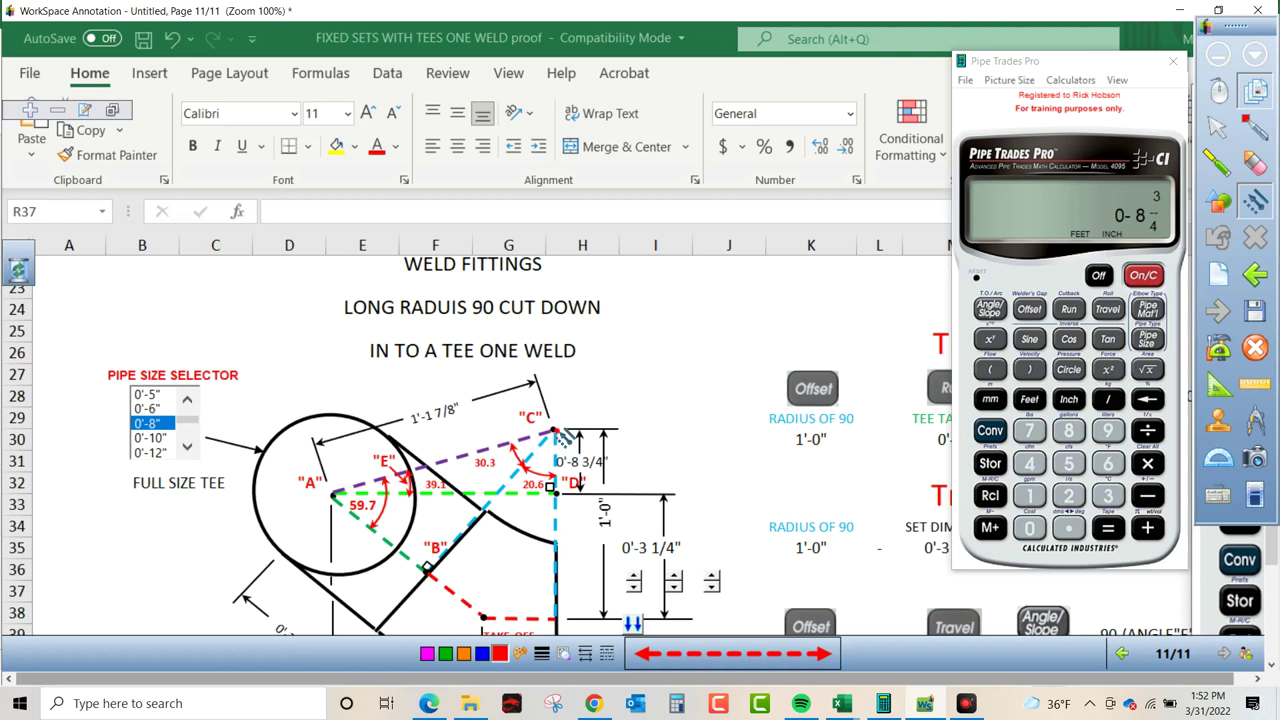
{"action": "left_click_drag", "start_coordinate": [556, 432], "coordinate": [556, 486]}
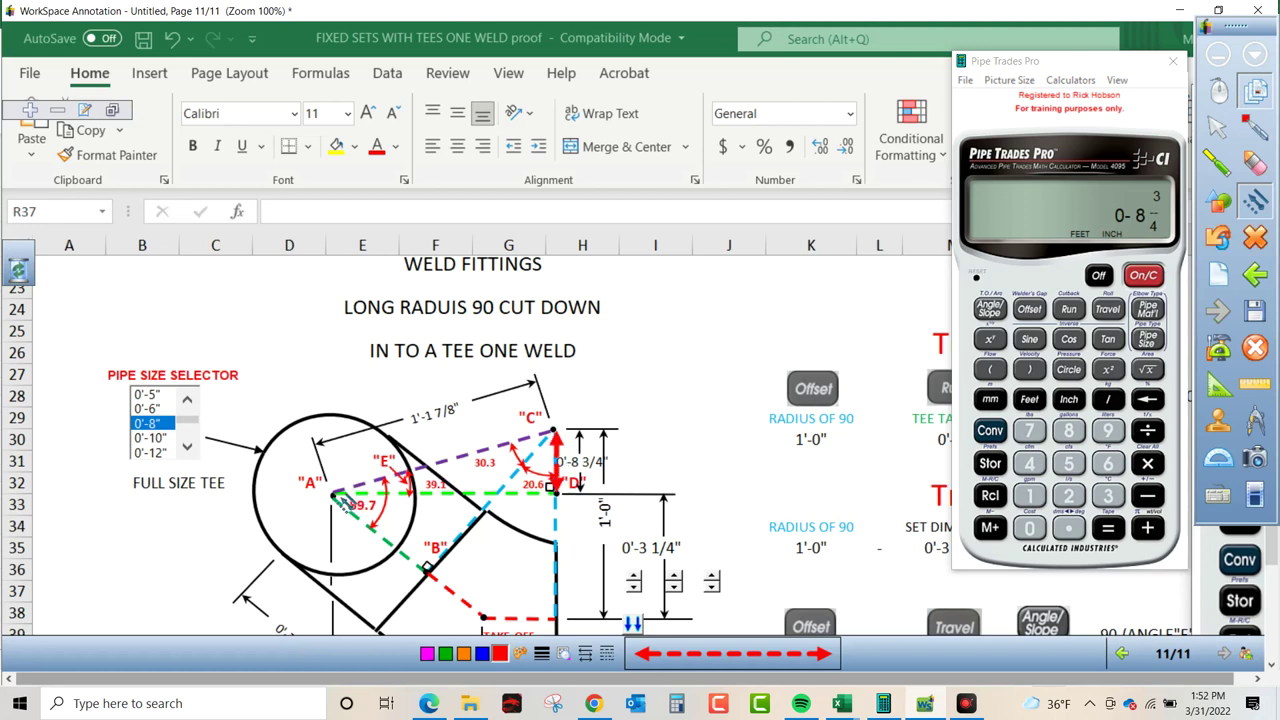
{"action": "left_click_drag", "start_coordinate": [338, 496], "coordinate": [556, 434]}
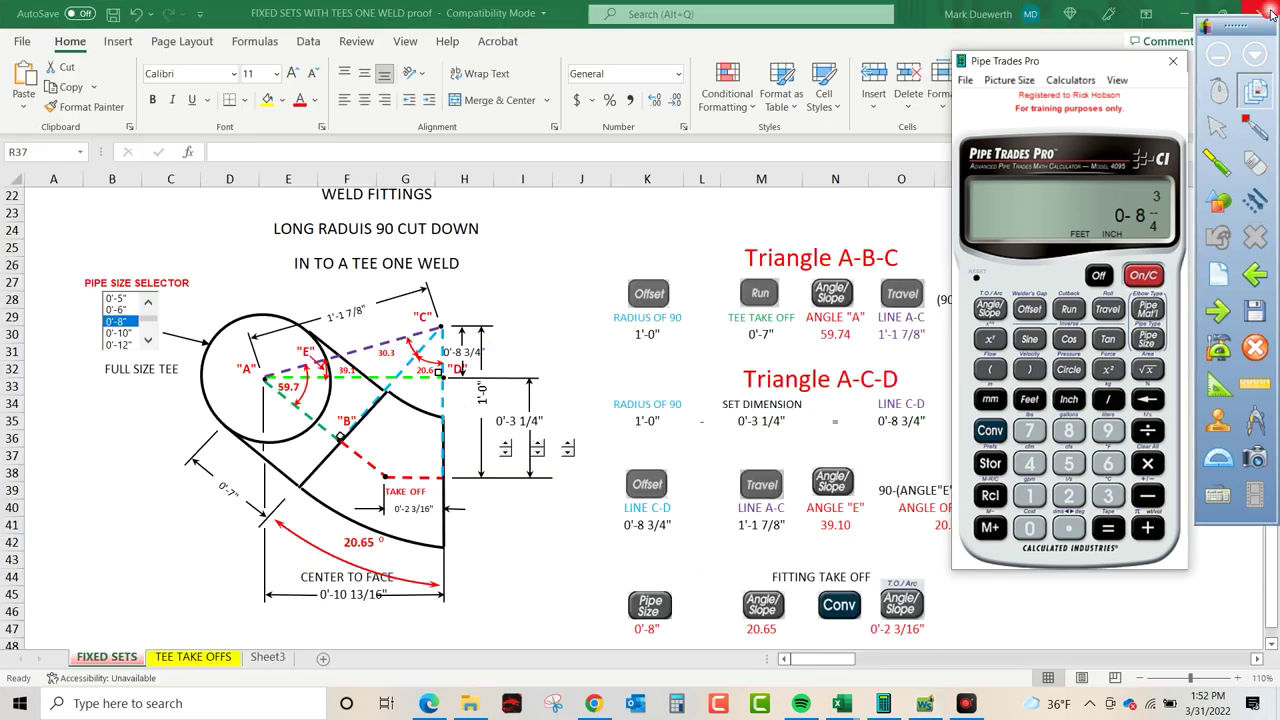
{"action": "left_click", "coordinate": [1257, 10]}
Clear all calculator values and store line C-D, 8-3/4 inches, as the Offset.
{"action": "left_click", "coordinate": [1000, 431]}
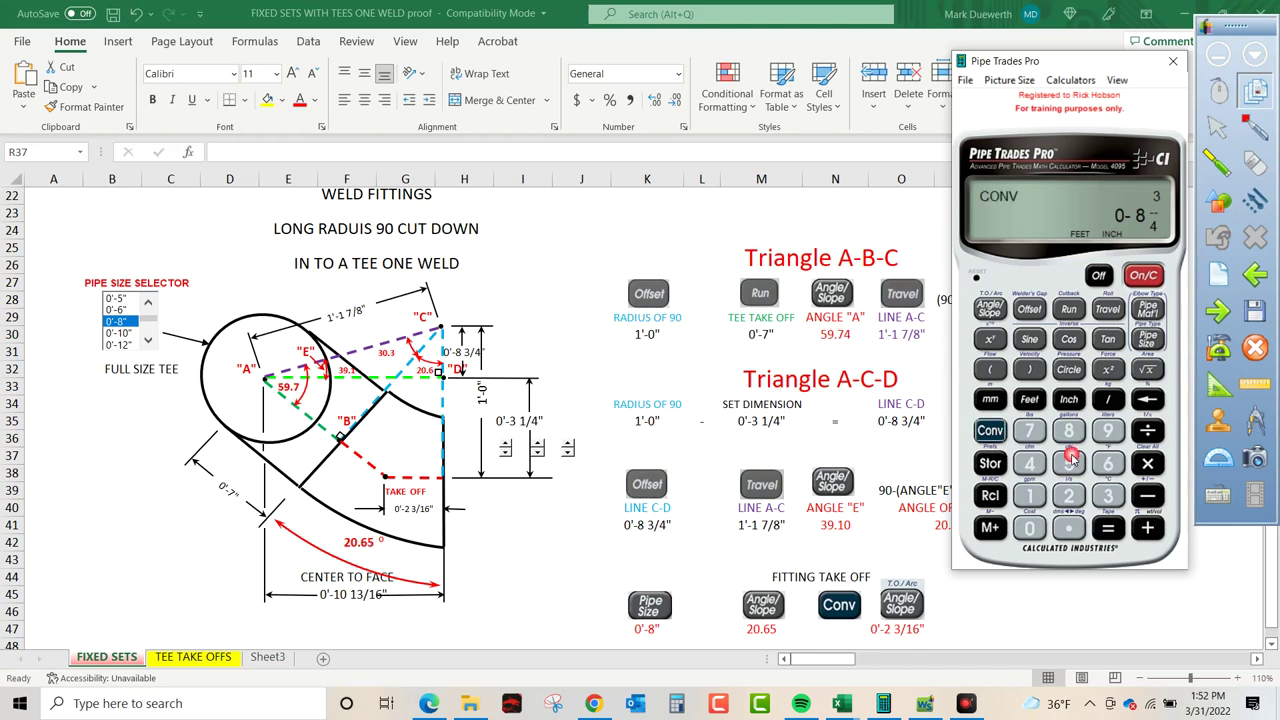
{"action": "left_click", "coordinate": [1143, 463]}
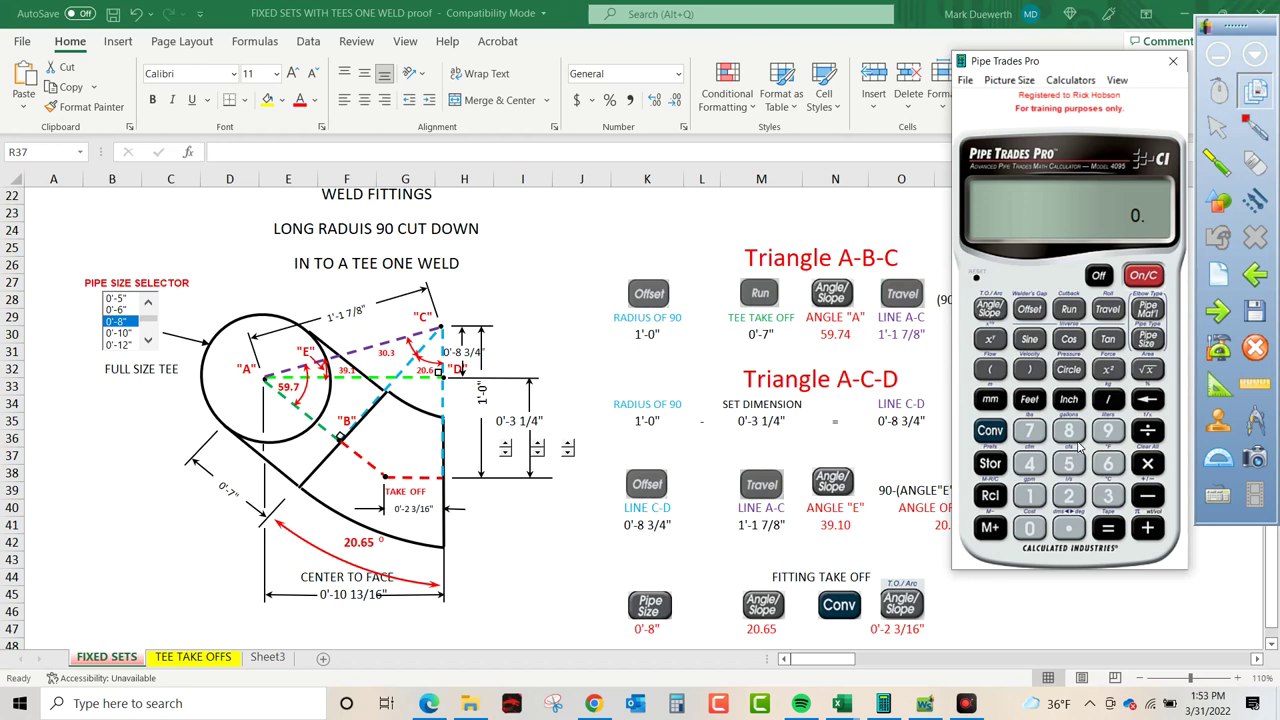
{"action": "left_click", "coordinate": [1070, 431]}
{"action": "left_click", "coordinate": [1072, 401]}
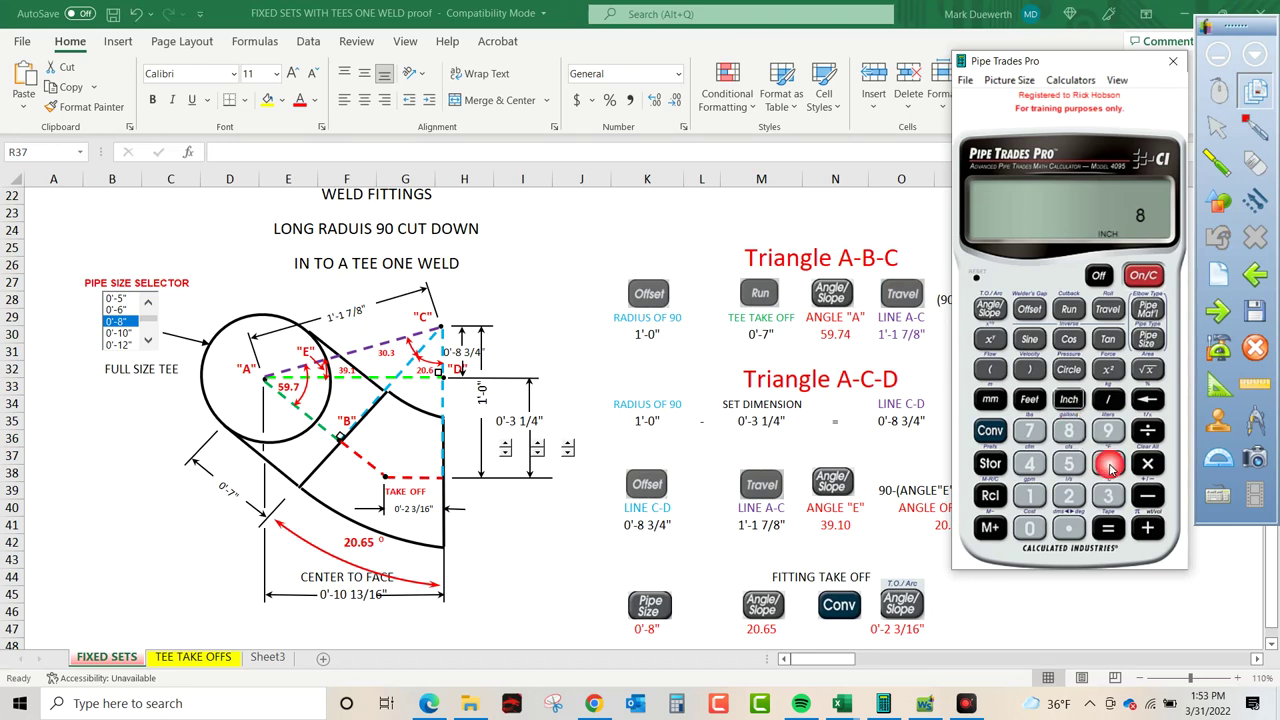
{"action": "left_click", "coordinate": [1108, 494]}
{"action": "left_click", "coordinate": [1108, 400]}
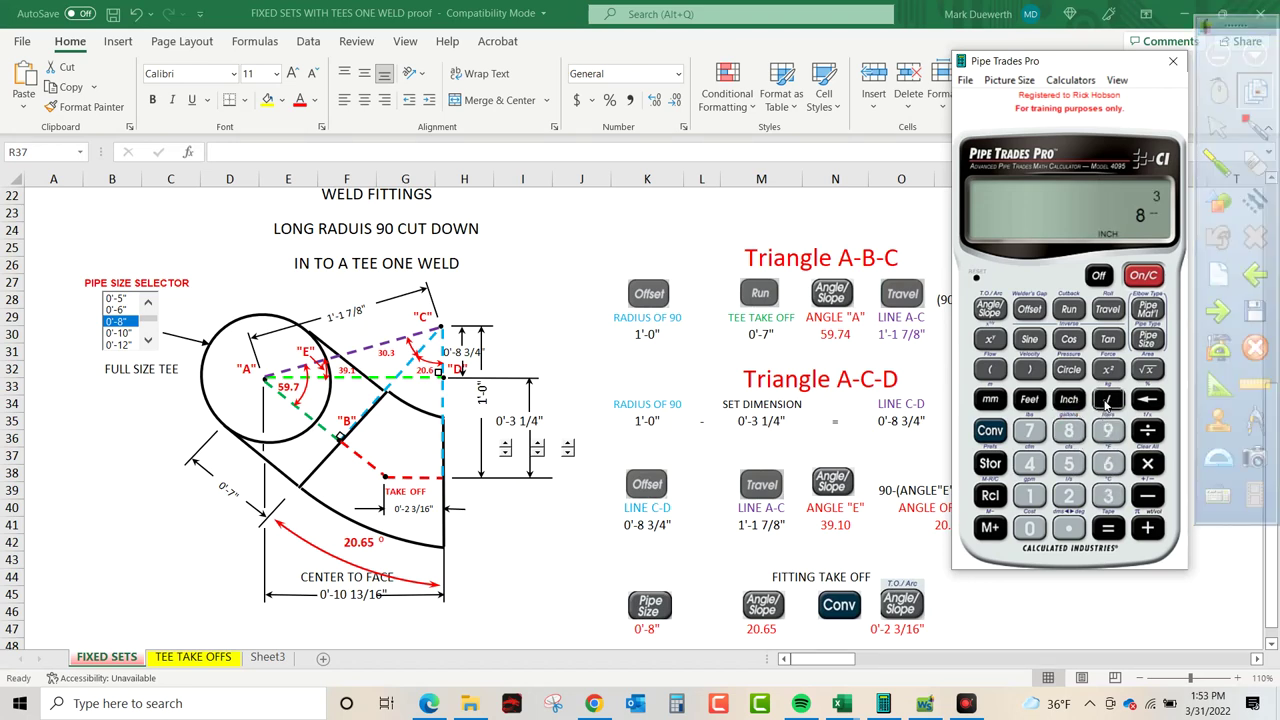
{"action": "left_click", "coordinate": [1032, 464]}
{"action": "left_click", "coordinate": [1030, 309]}
Enter line A-C, 1 foot 1-7/8 inches, as the Travel and solve for angle E.
{"action": "left_click", "coordinate": [1031, 496]}
{"action": "left_click", "coordinate": [1029, 399]}
{"action": "left_click", "coordinate": [1031, 496]}
{"action": "left_click", "coordinate": [1068, 399]}
{"action": "left_click", "coordinate": [1030, 430]}
{"action": "left_click", "coordinate": [1108, 399]}
{"action": "left_click", "coordinate": [1075, 428]}
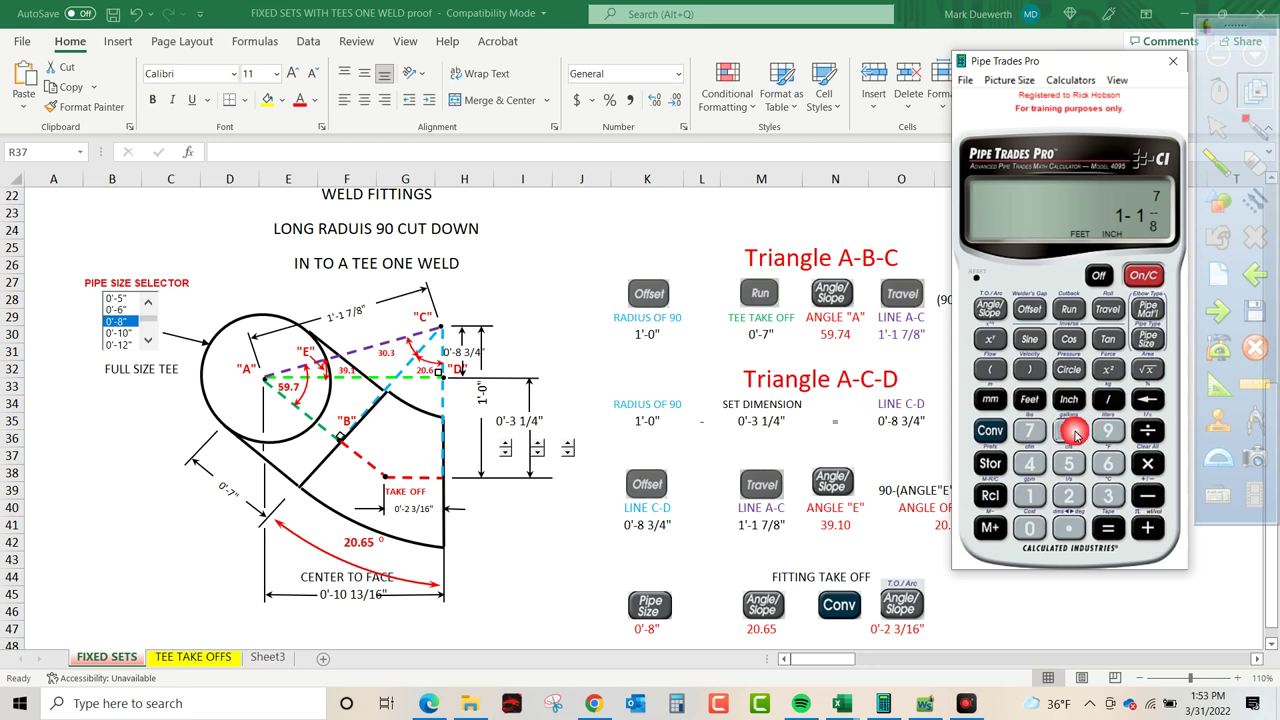
{"action": "left_click", "coordinate": [1110, 308]}
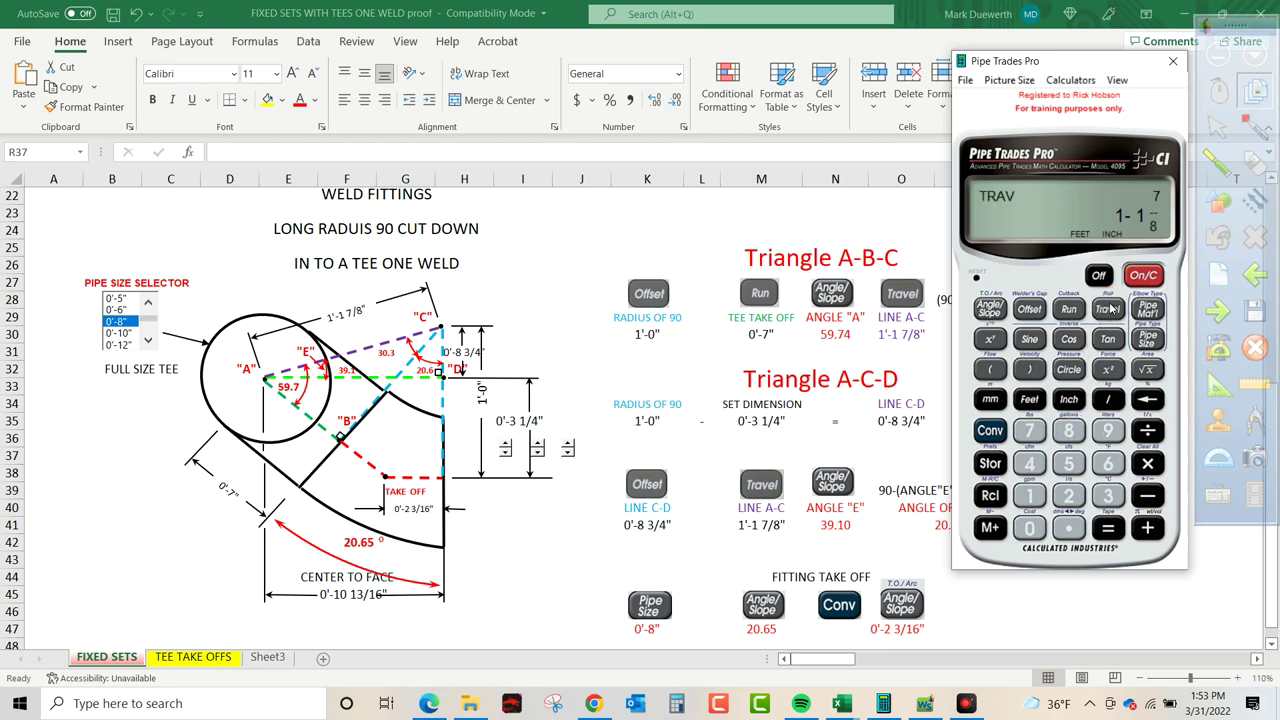
{"action": "left_click", "coordinate": [990, 309]}
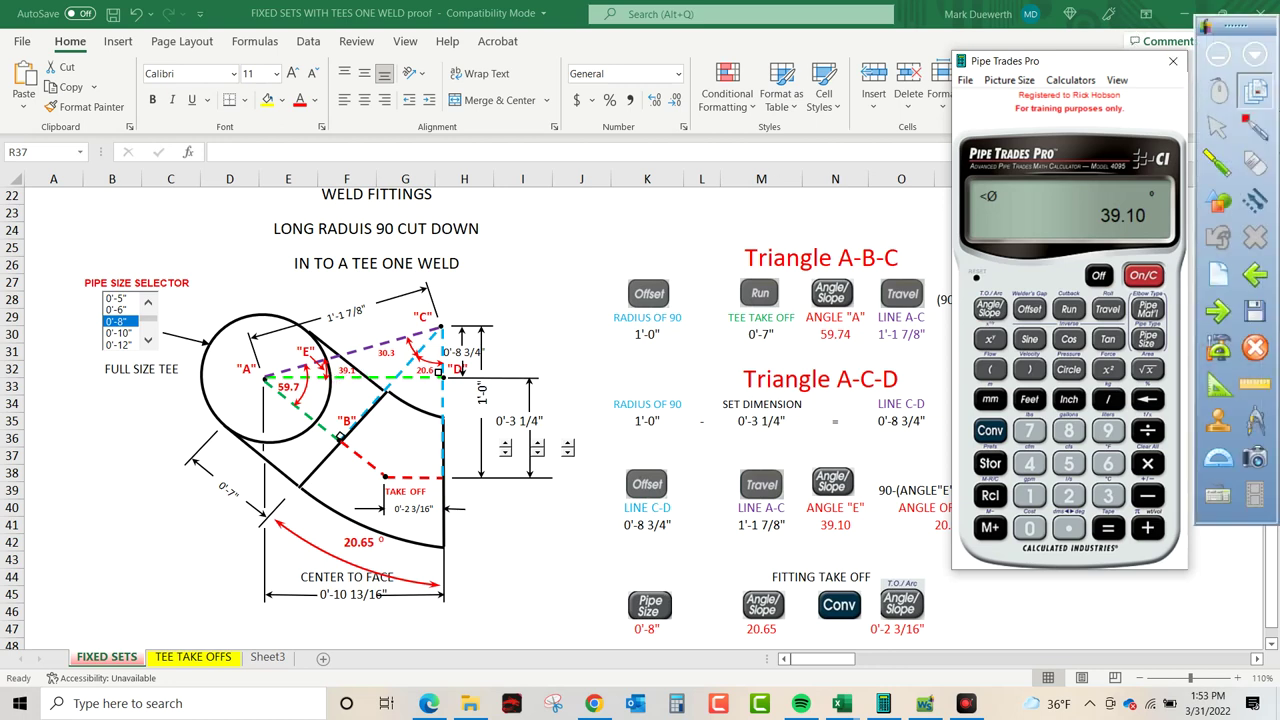
Outline all three sides of triangle A-C-D with red dashed double-headed arrows on a fresh annotation page, and close it.
{"action": "left_click", "coordinate": [1256, 201]}
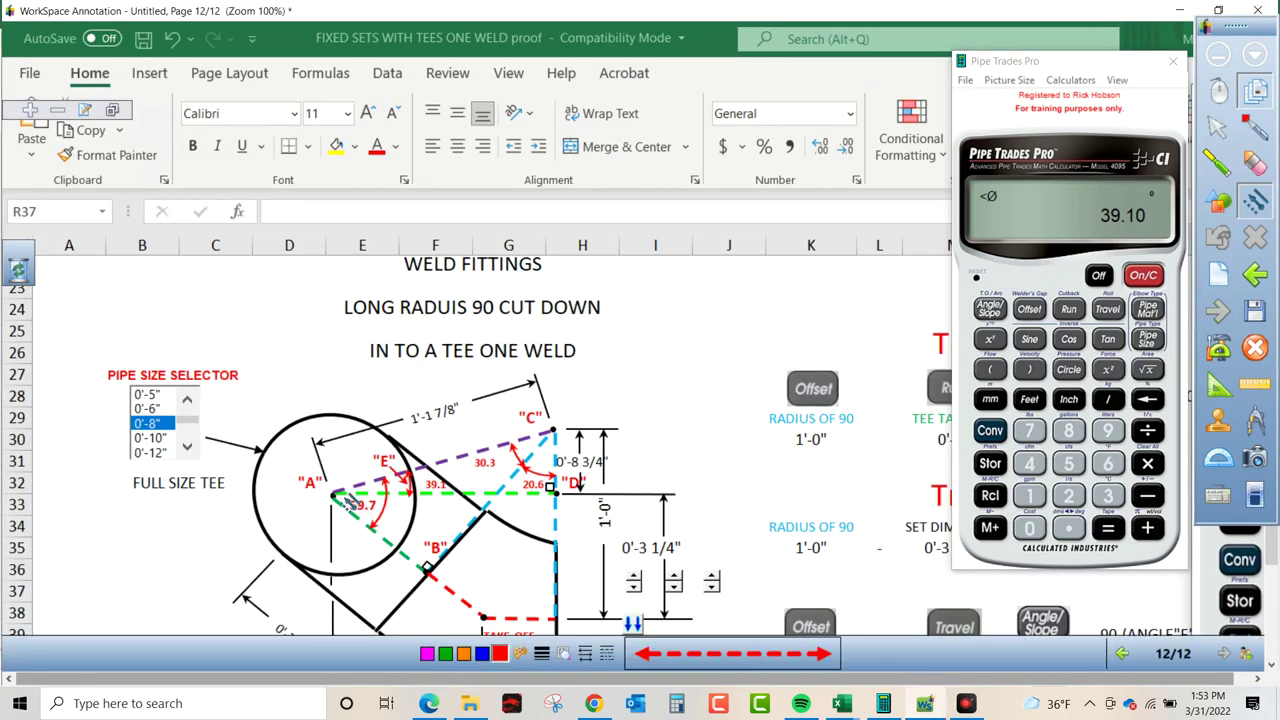
{"action": "mouse_move", "coordinate": [340, 500]}
{"action": "left_mouse_down"}
{"action": "mouse_move", "coordinate": [552, 431]}
{"action": "mouse_move", "coordinate": [550, 486]}
{"action": "left_mouse_up"}
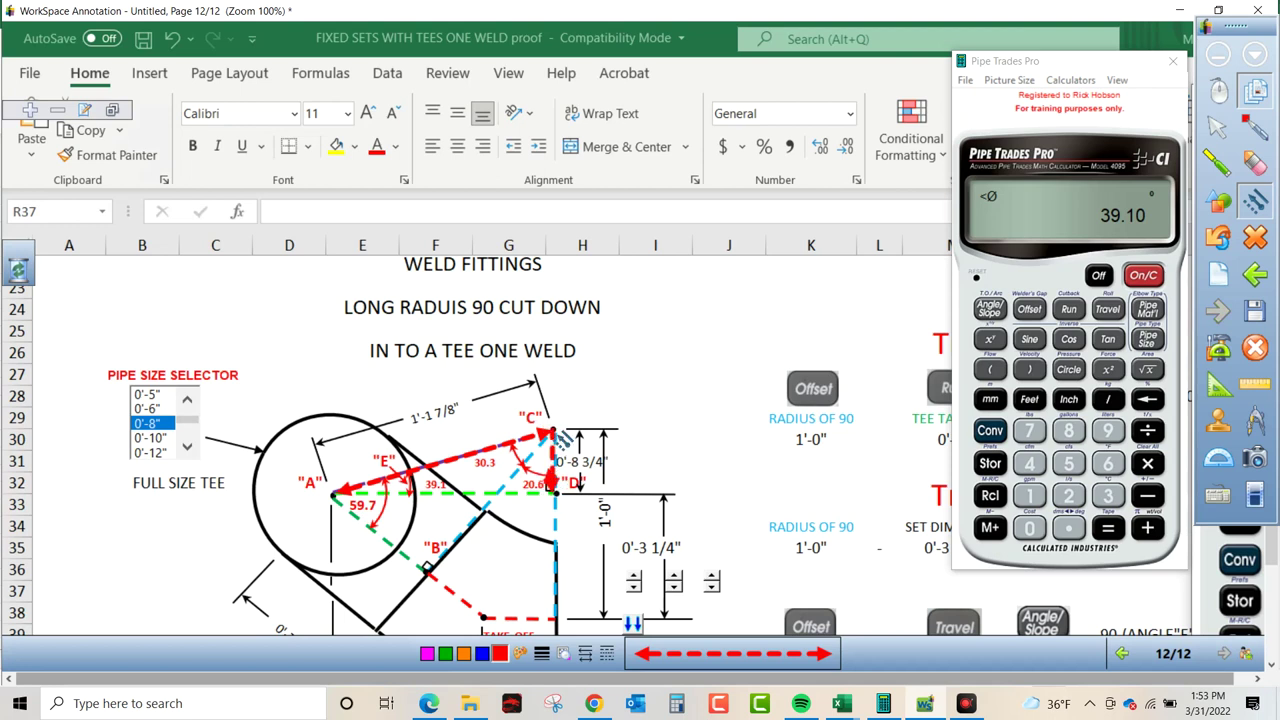
{"action": "mouse_move", "coordinate": [556, 440]}
{"action": "left_mouse_down"}
{"action": "mouse_move", "coordinate": [554, 491]}
{"action": "mouse_move", "coordinate": [353, 495]}
{"action": "left_mouse_up"}
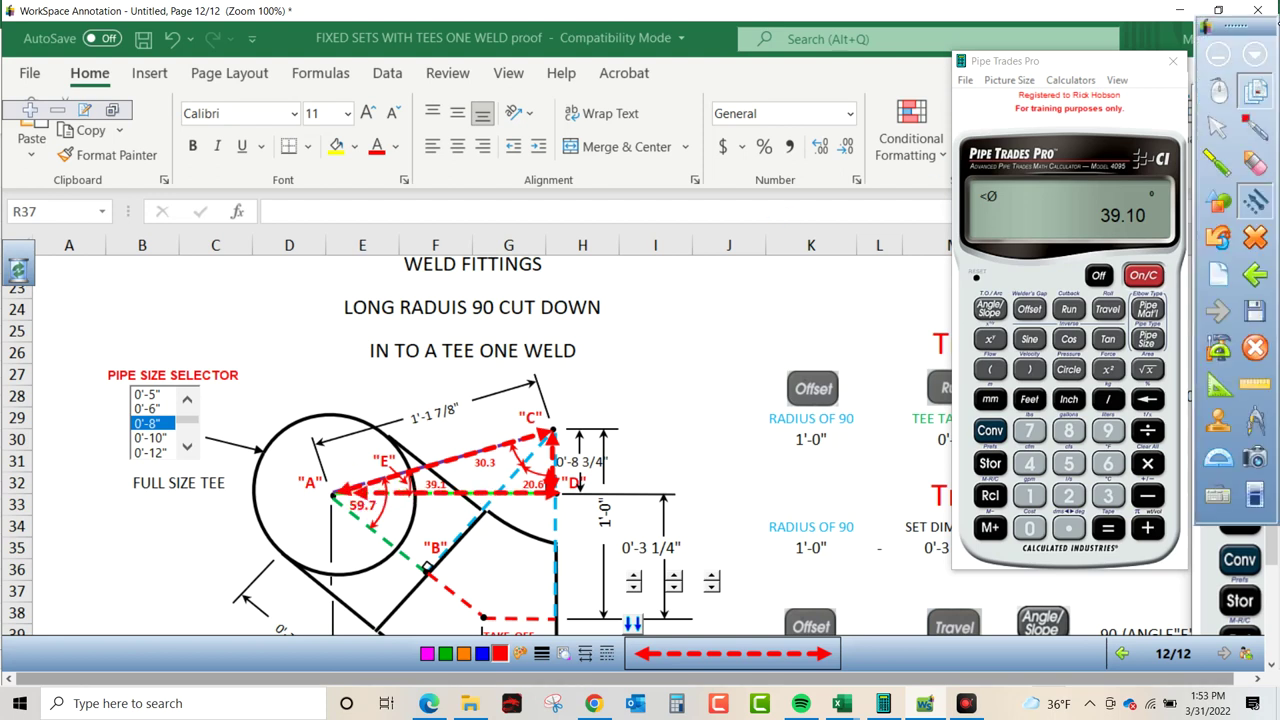
{"action": "left_click", "coordinate": [1258, 10]}
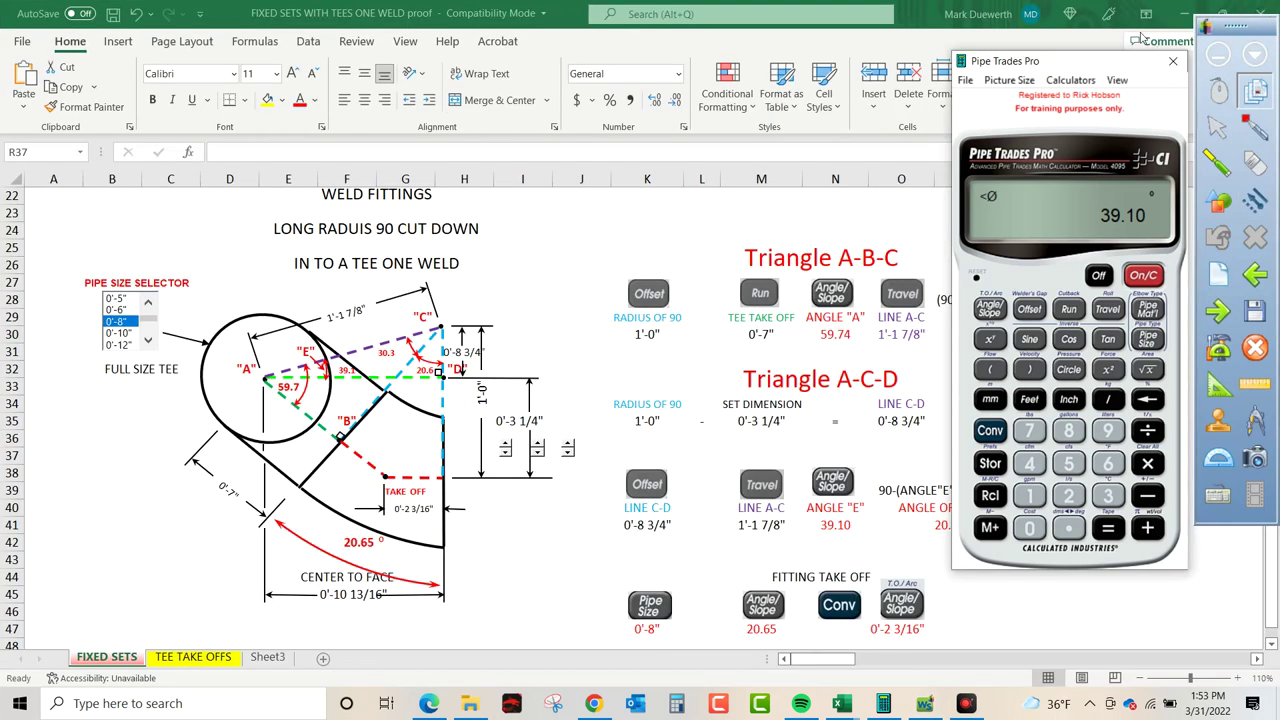
Reposition the calculator away from the fitting angle formula and clear all its values.
{"action": "left_click_drag", "start_coordinate": [1125, 63], "coordinate": [1218, 85]}
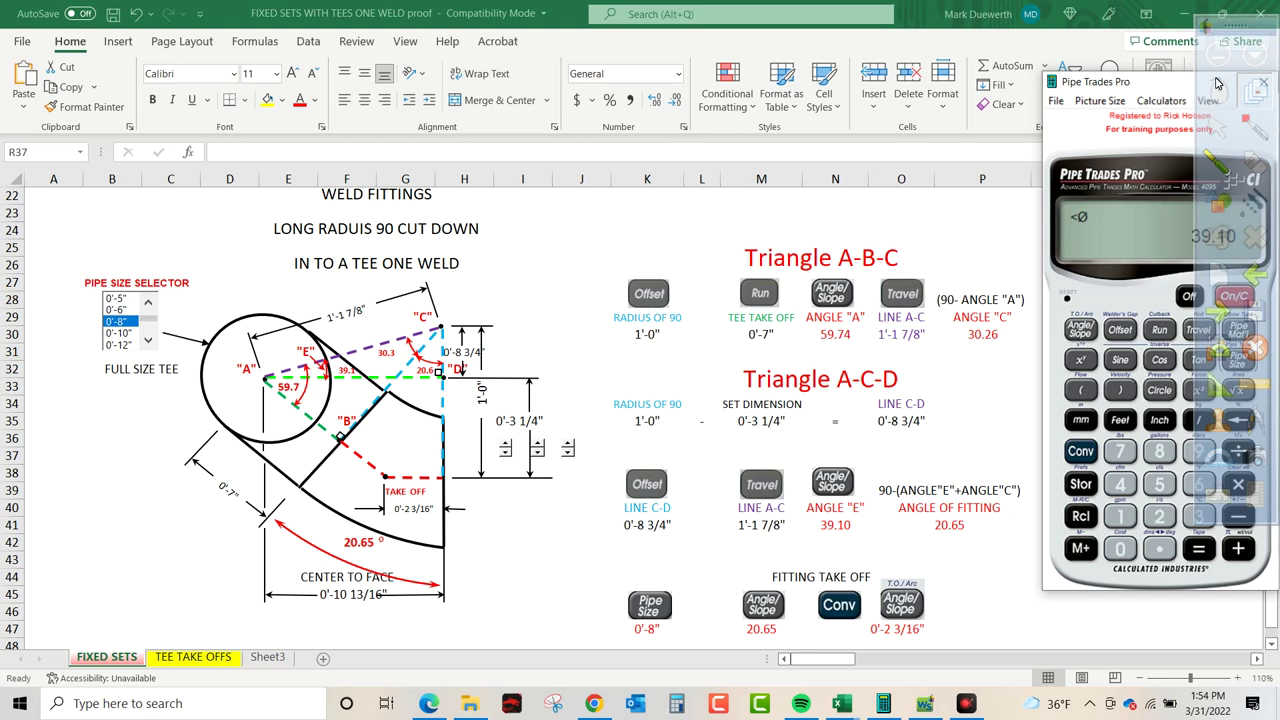
{"action": "left_click_drag", "start_coordinate": [1217, 83], "coordinate": [1165, 82]}
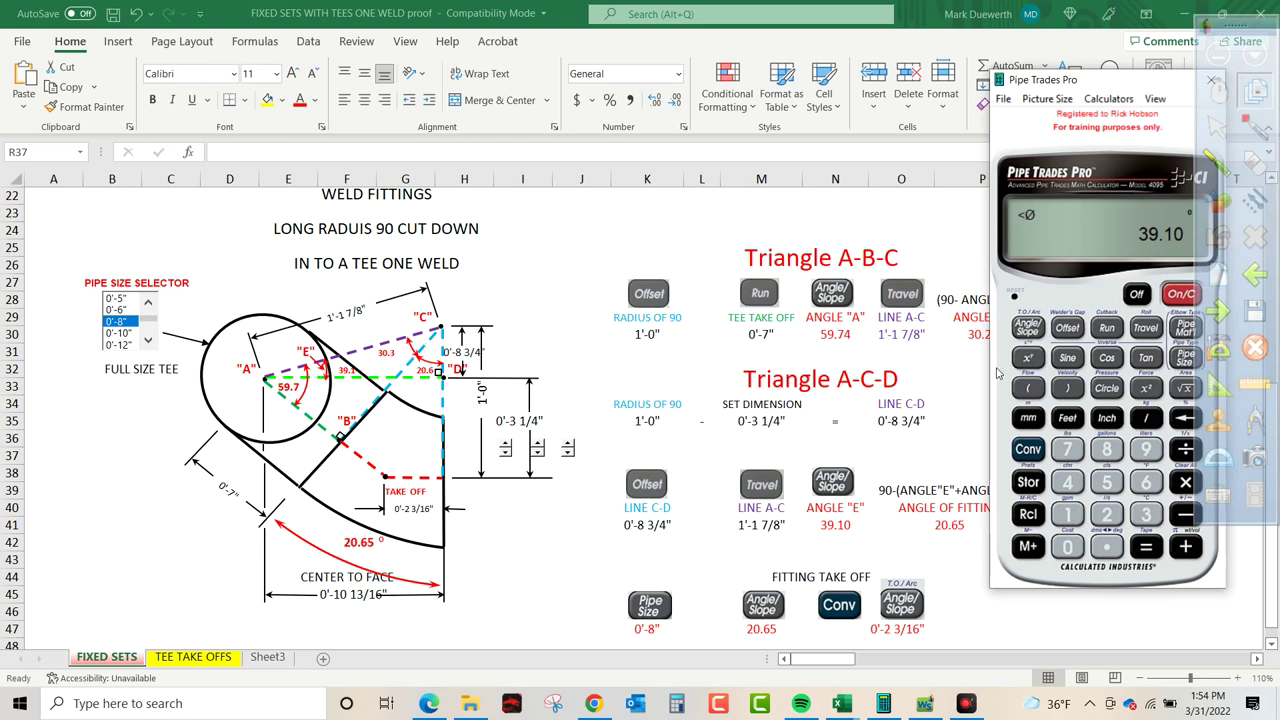
{"action": "left_click", "coordinate": [1028, 450]}
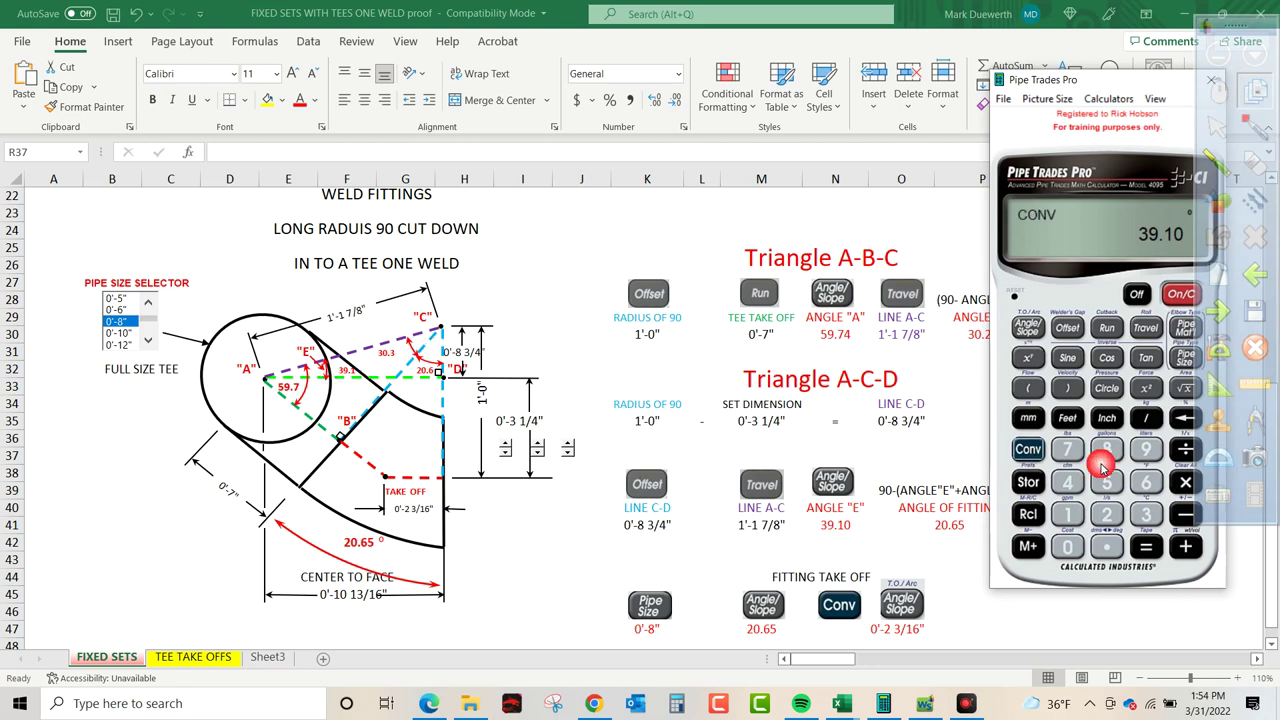
{"action": "left_click", "coordinate": [1185, 483]}
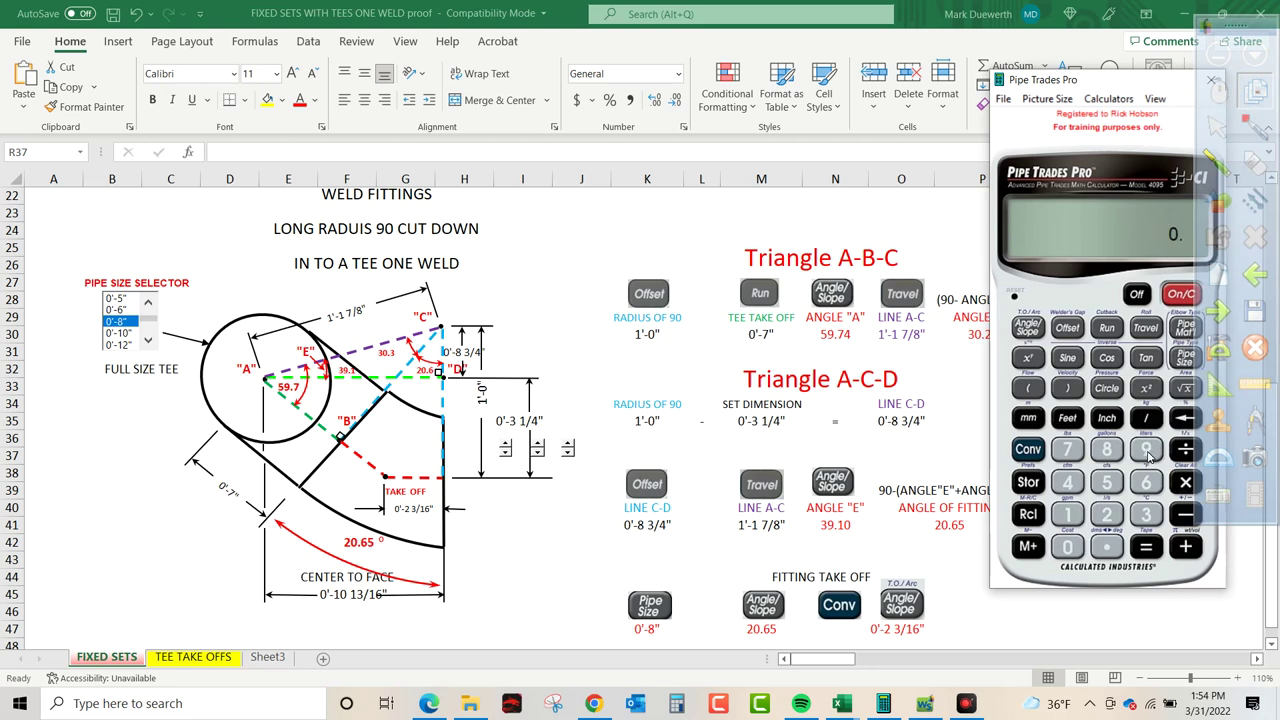
Start the fitting angle expression with 90 minus an open parenthesis, and move the calculator off the angle C and angle E values.
{"action": "left_click", "coordinate": [1147, 452]}
{"action": "left_click", "coordinate": [1066, 547]}
{"action": "left_click", "coordinate": [1178, 518]}
{"action": "left_click", "coordinate": [1028, 392]}
{"action": "left_click_drag", "start_coordinate": [1170, 82], "coordinate": [490, 82]}
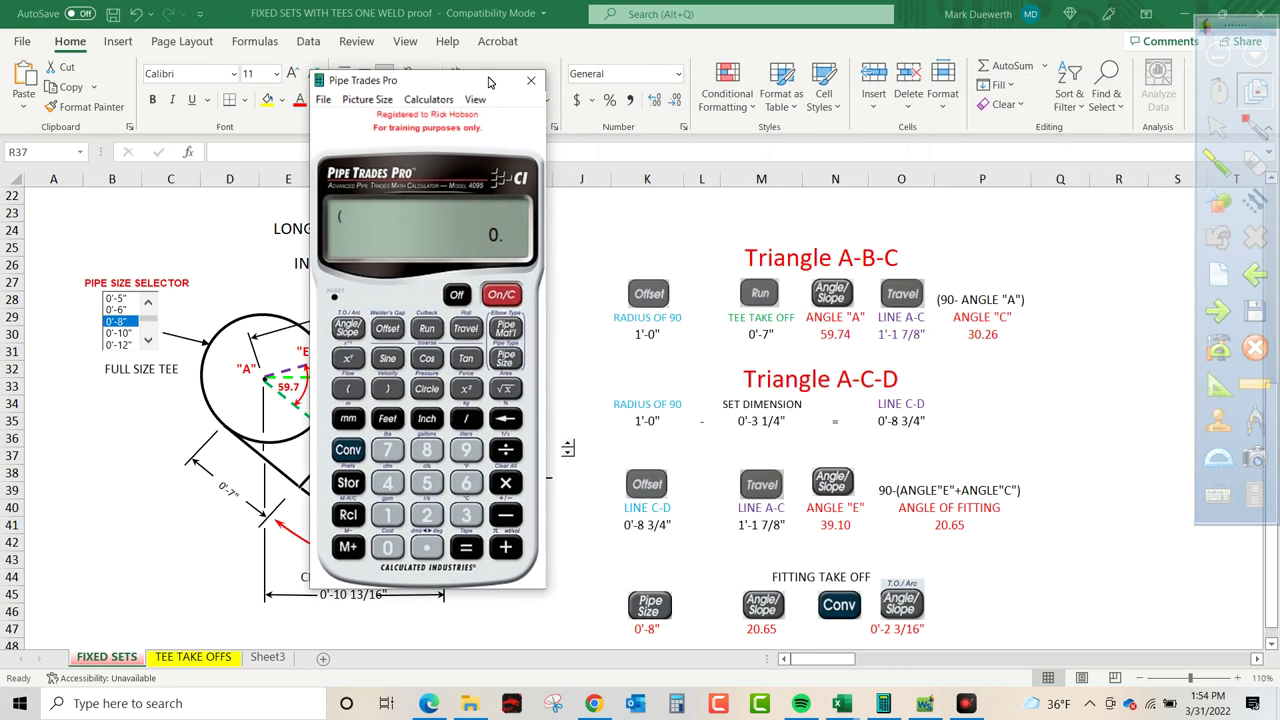
Complete the fitting angle expression with 39.1 + 30.26 inside the parentheses and evaluate it.
{"action": "left_click", "coordinate": [469, 514]}
{"action": "left_click", "coordinate": [466, 450]}
{"action": "left_click", "coordinate": [466, 450]}
{"action": "left_click", "coordinate": [507, 422]}
{"action": "left_click", "coordinate": [407, 524]}
{"action": "left_click", "coordinate": [391, 516]}
{"action": "left_click", "coordinate": [506, 546]}
{"action": "left_click", "coordinate": [467, 516]}
{"action": "left_click", "coordinate": [388, 546]}
{"action": "left_click", "coordinate": [427, 546]}
{"action": "left_click", "coordinate": [426, 518]}
{"action": "left_click", "coordinate": [465, 486]}
{"action": "left_click", "coordinate": [389, 389]}
{"action": "left_click", "coordinate": [467, 547]}
Move the calculator back clear of the drawing and collapse the annotation toolbar.
{"action": "left_click_drag", "start_coordinate": [451, 80], "coordinate": [1157, 68]}
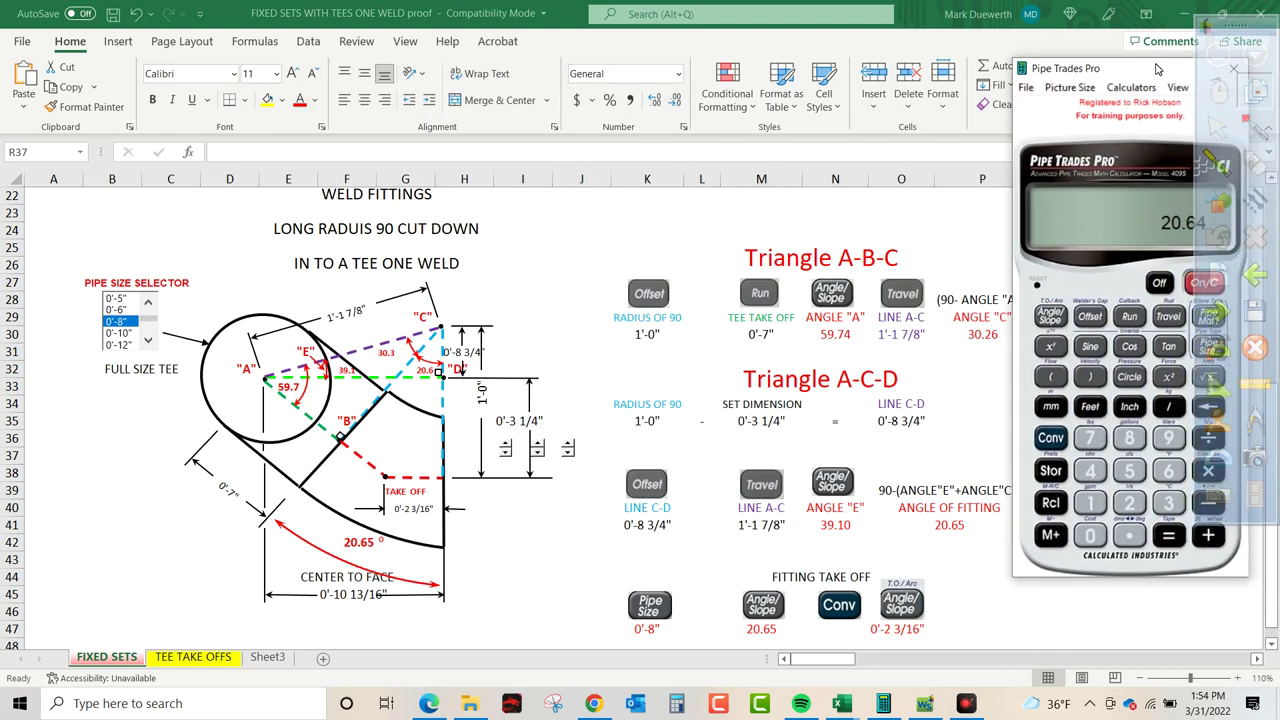
{"action": "left_click", "coordinate": [1220, 55]}
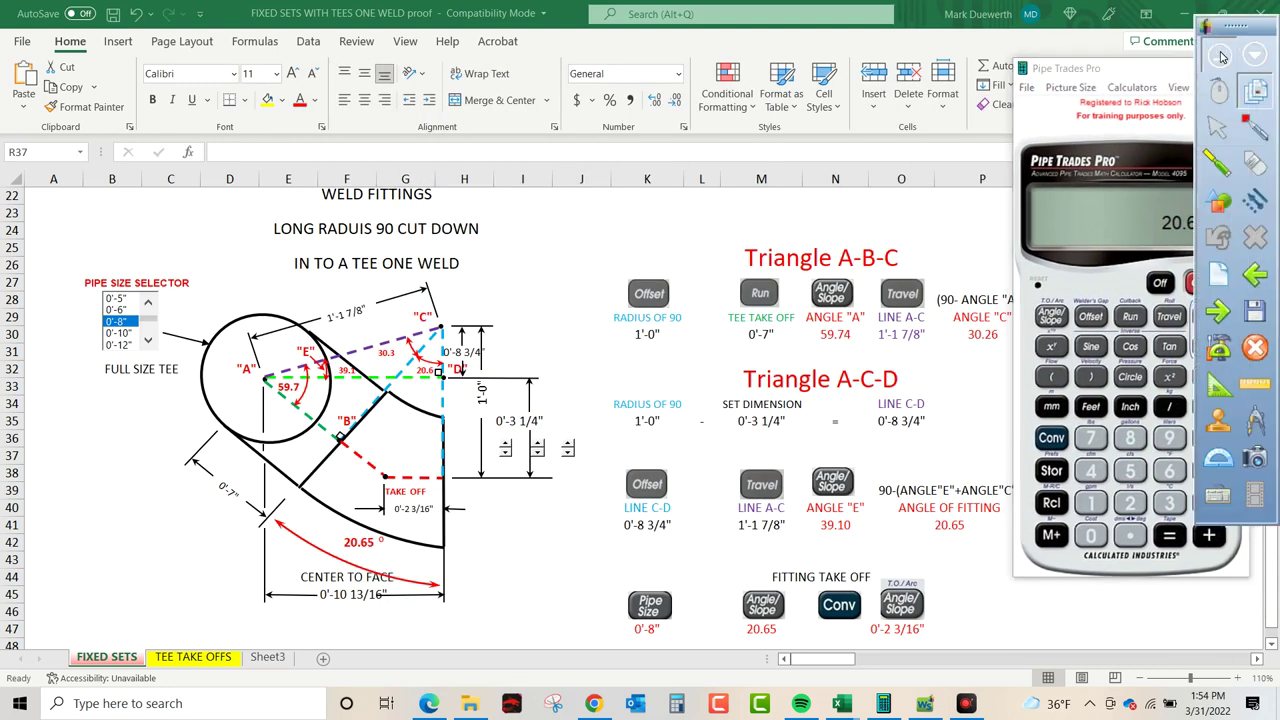
{"action": "left_click", "coordinate": [1220, 55]}
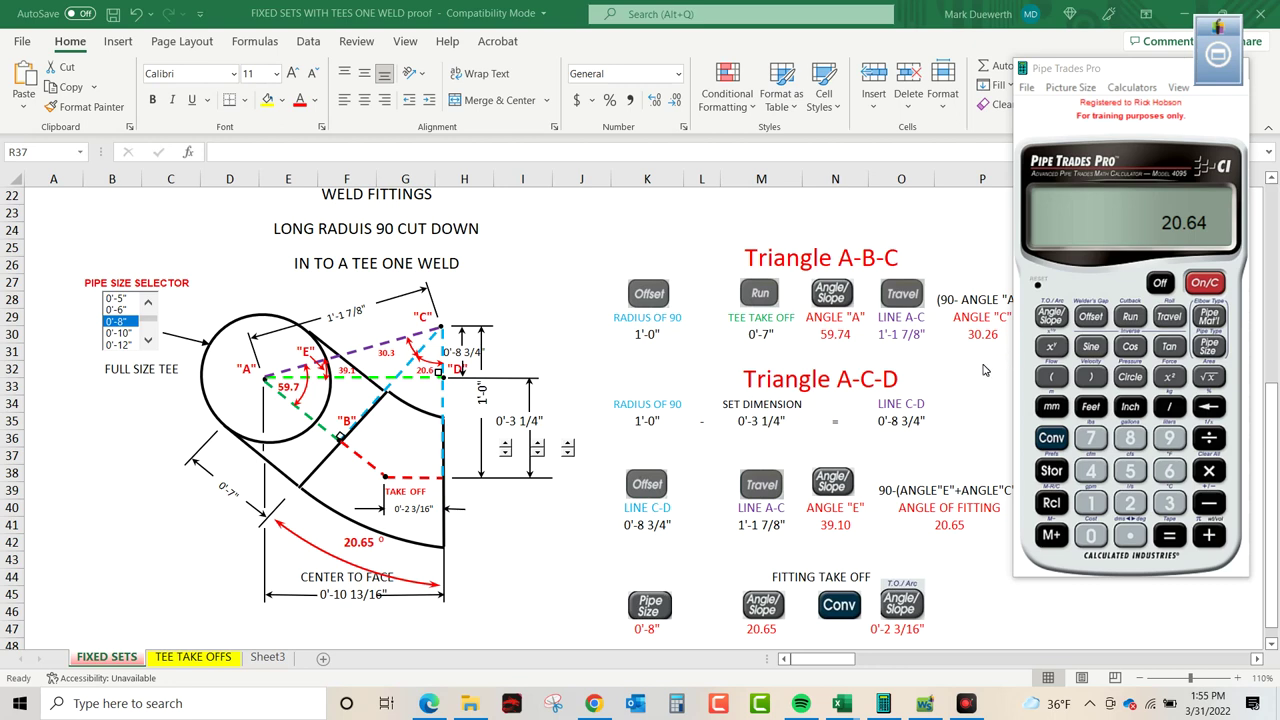
Clear all calculator values and set the Pipe Size to 8 inches for the fitting take off.
{"action": "scroll", "coordinate": [985, 370], "scroll_direction": "down", "scroll_amount": 1}
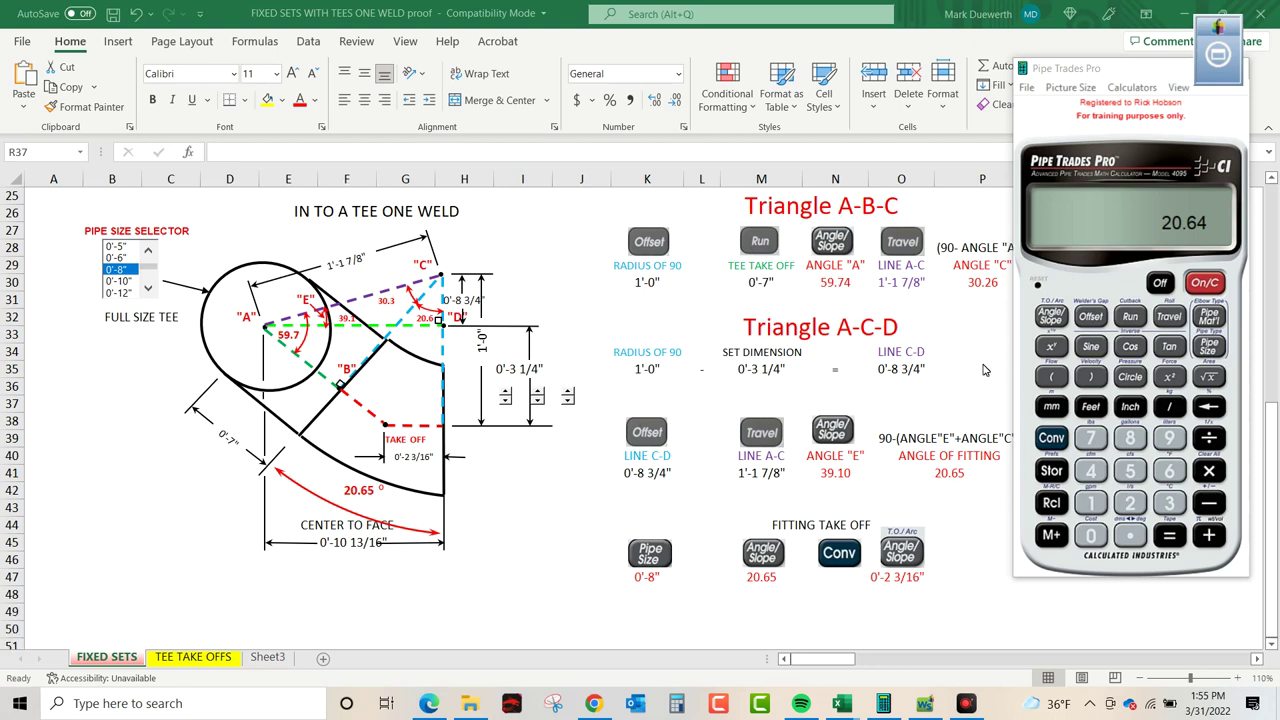
{"action": "left_click", "coordinate": [1052, 444]}
{"action": "left_click", "coordinate": [1205, 468]}
{"action": "left_click", "coordinate": [1136, 442]}
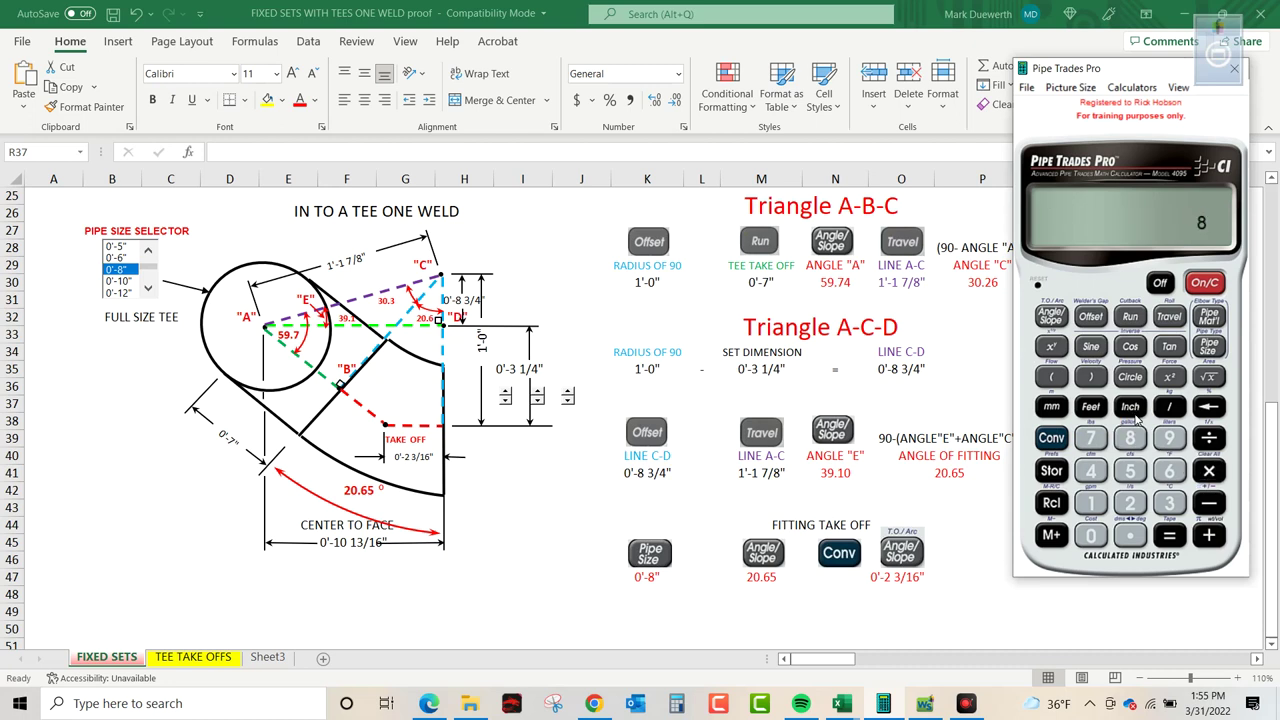
{"action": "left_click", "coordinate": [1133, 413]}
{"action": "left_click", "coordinate": [1210, 348]}
Enter 20.62 as the fitting angle and convert it to the fitting take off.
{"action": "left_click", "coordinate": [1131, 504]}
{"action": "left_click", "coordinate": [1092, 536]}
{"action": "left_click", "coordinate": [1130, 537]}
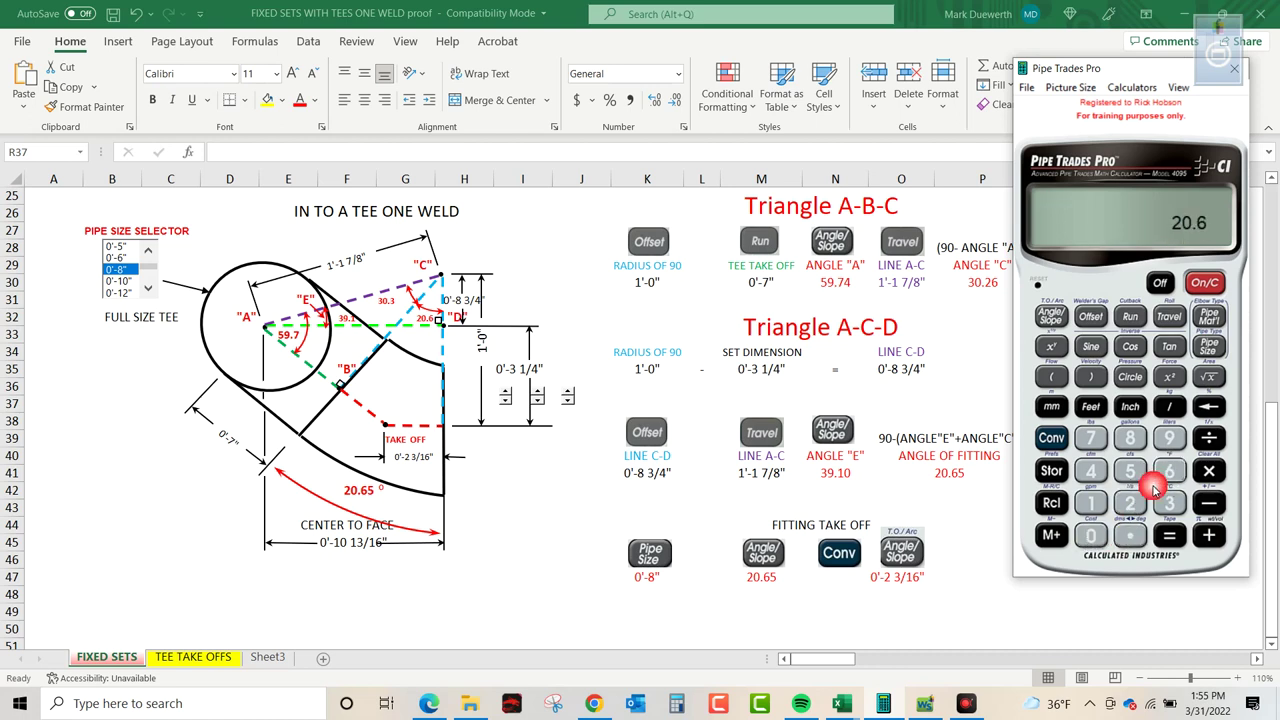
{"action": "left_click", "coordinate": [1131, 503]}
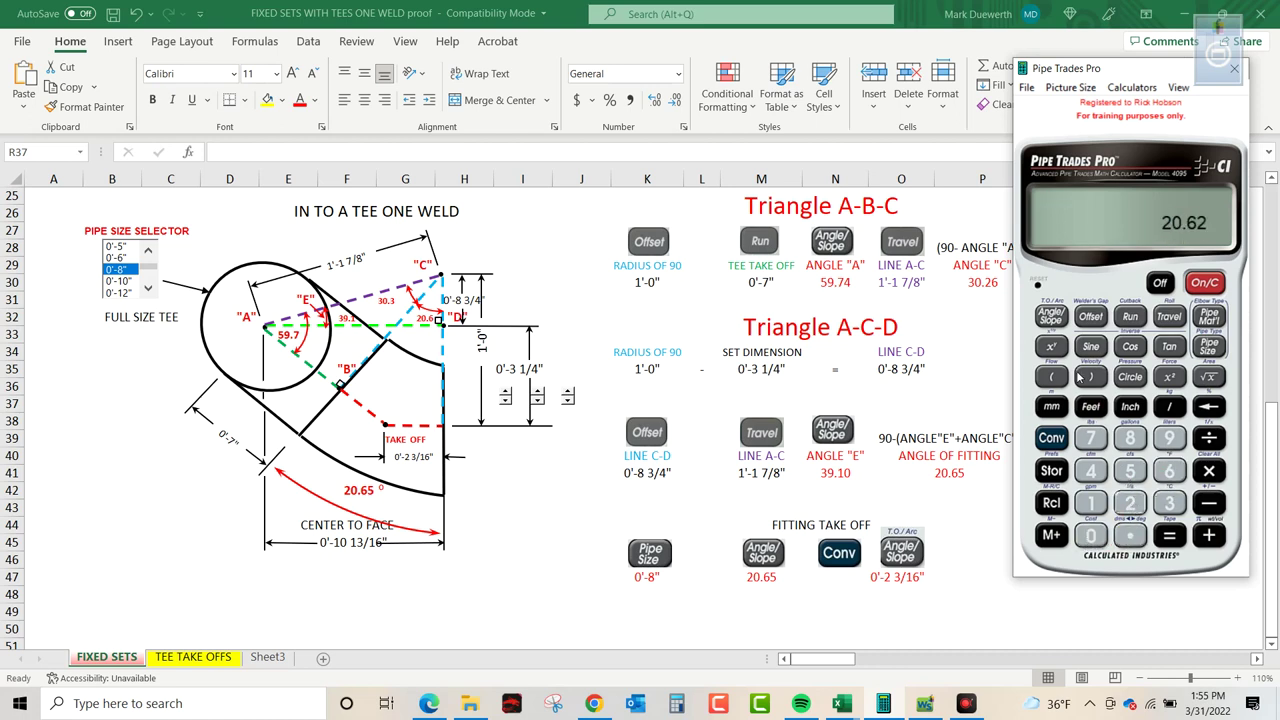
{"action": "left_click", "coordinate": [1052, 316]}
{"action": "left_click", "coordinate": [1052, 438]}
{"action": "left_click", "coordinate": [1048, 316]}
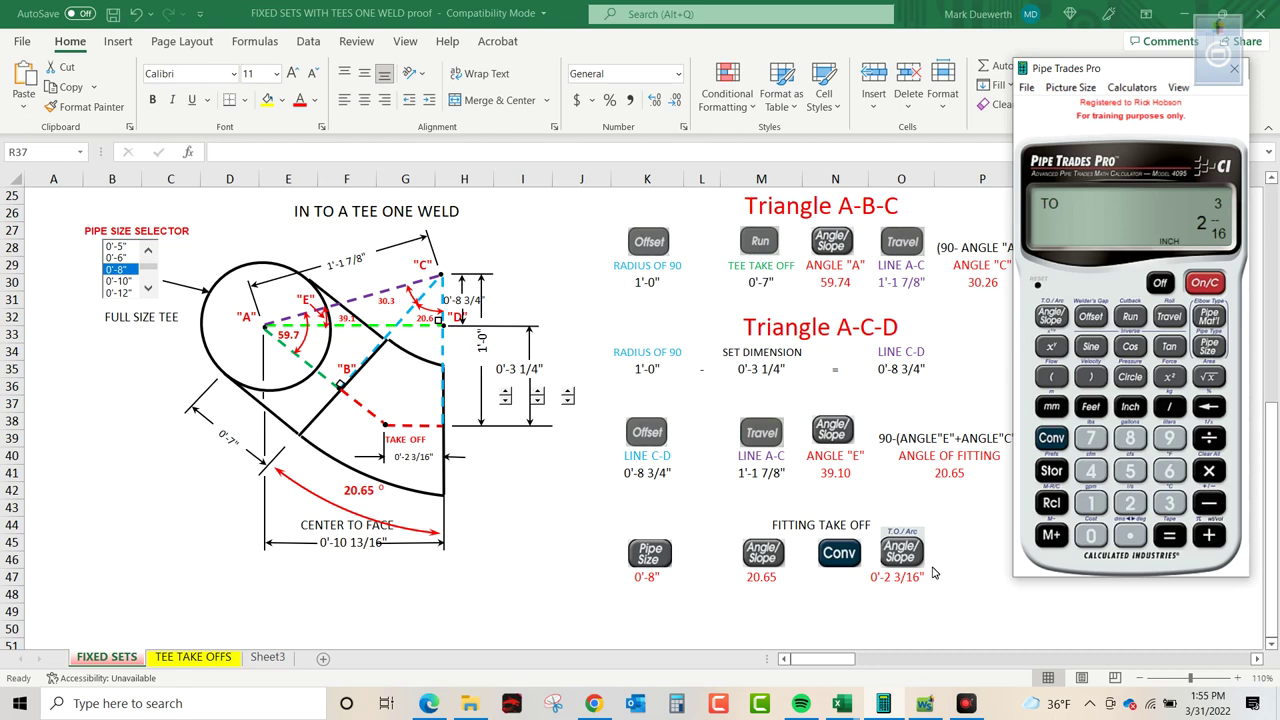
Change the worksheet's pipe size to 0'-6" and increase the set dimension to 0'-5 1/4".
{"action": "scroll", "coordinate": [965, 558], "scroll_direction": "up", "scroll_amount": 1}
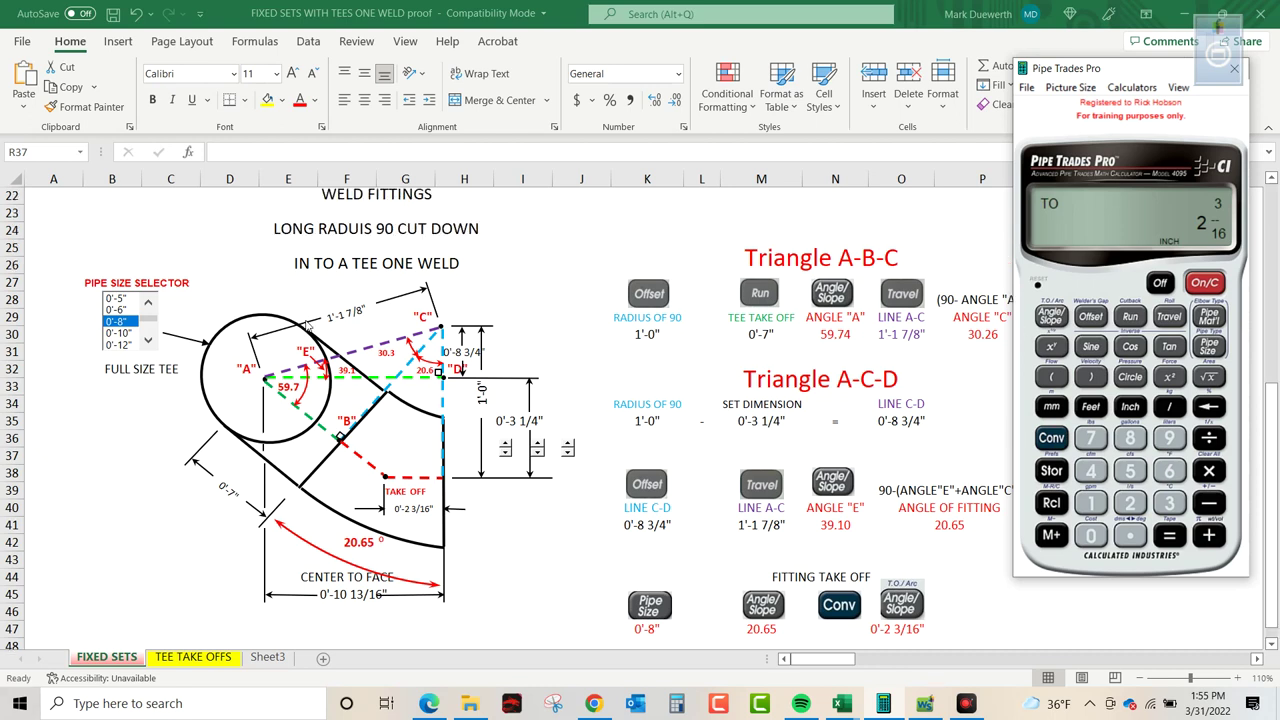
{"action": "left_click", "coordinate": [124, 311]}
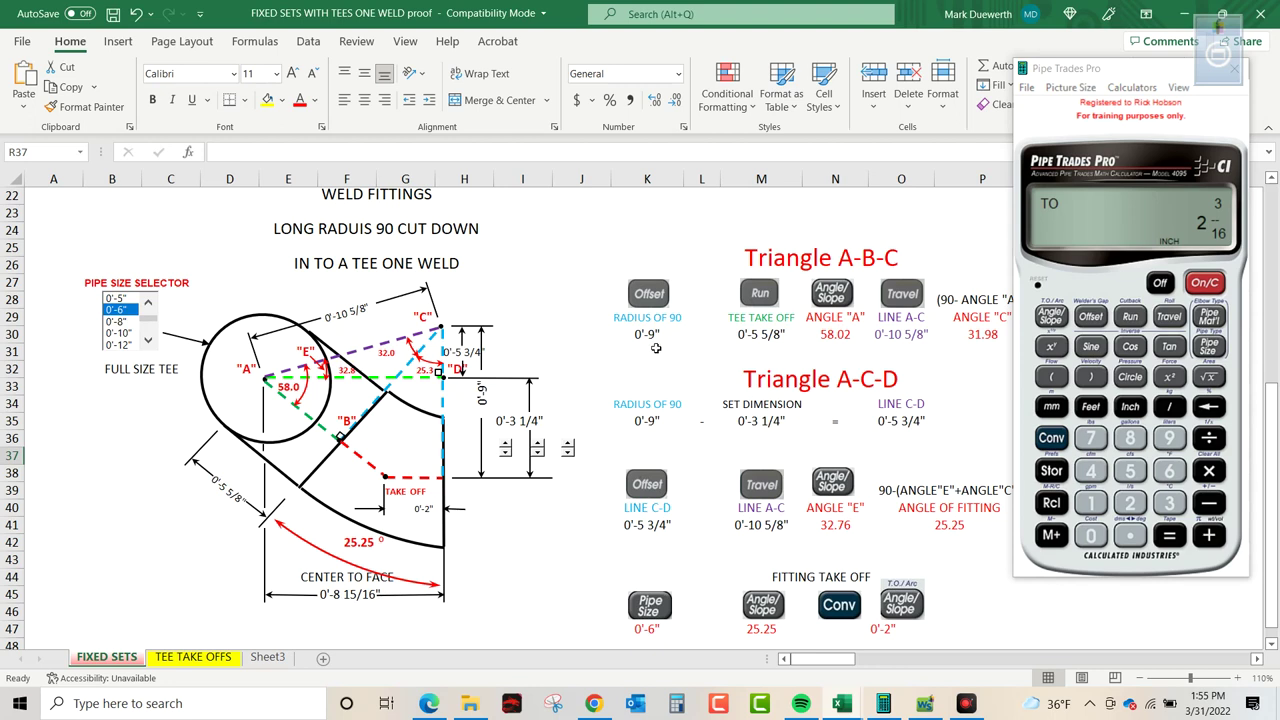
{"action": "left_click", "coordinate": [538, 446]}
{"action": "left_click", "coordinate": [539, 446]}
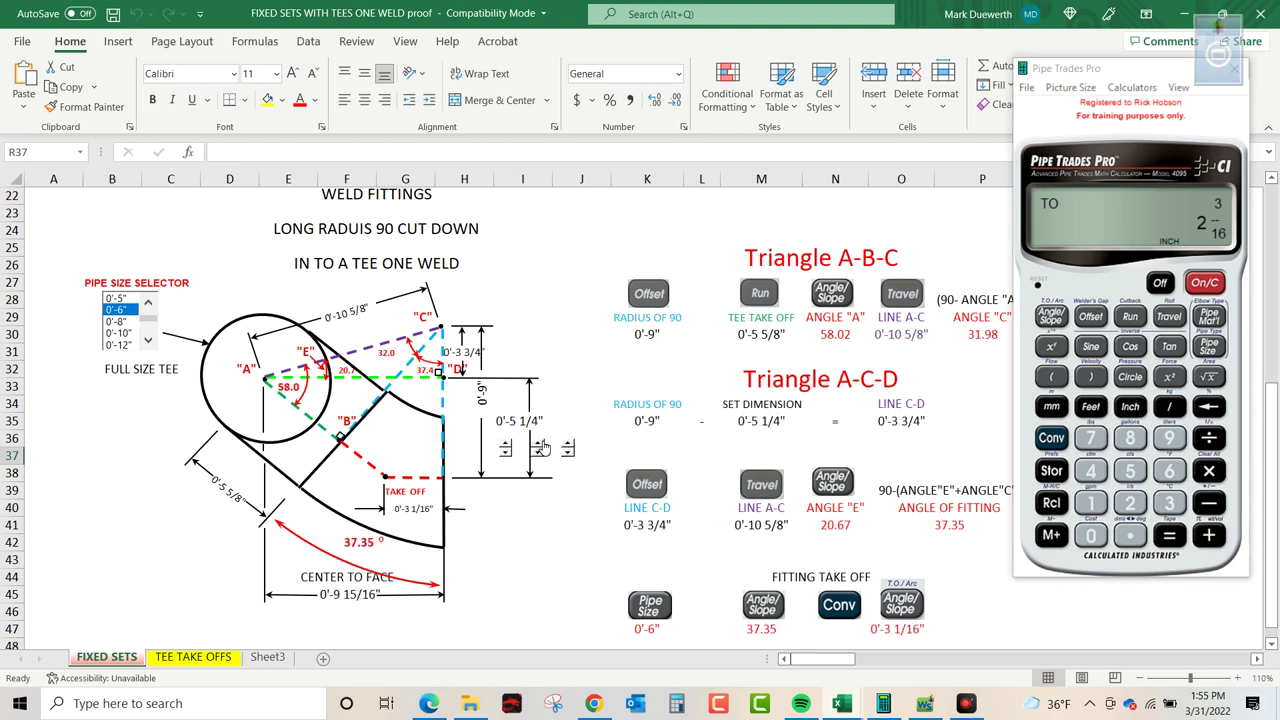